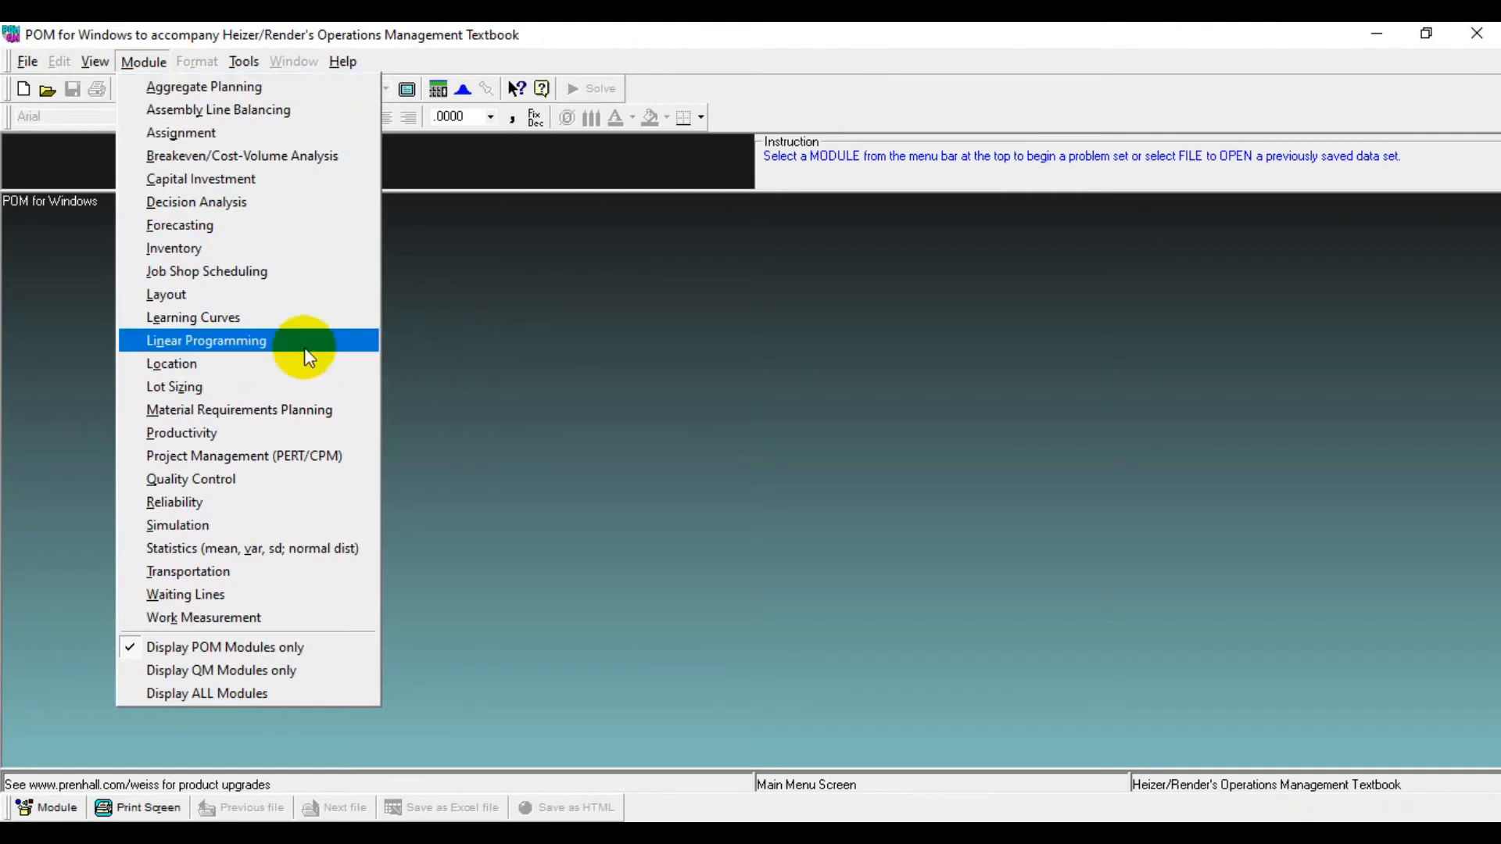
Start a new Linear Programming data set titled PT LEPISI TEKSTIL.
click(277, 342)
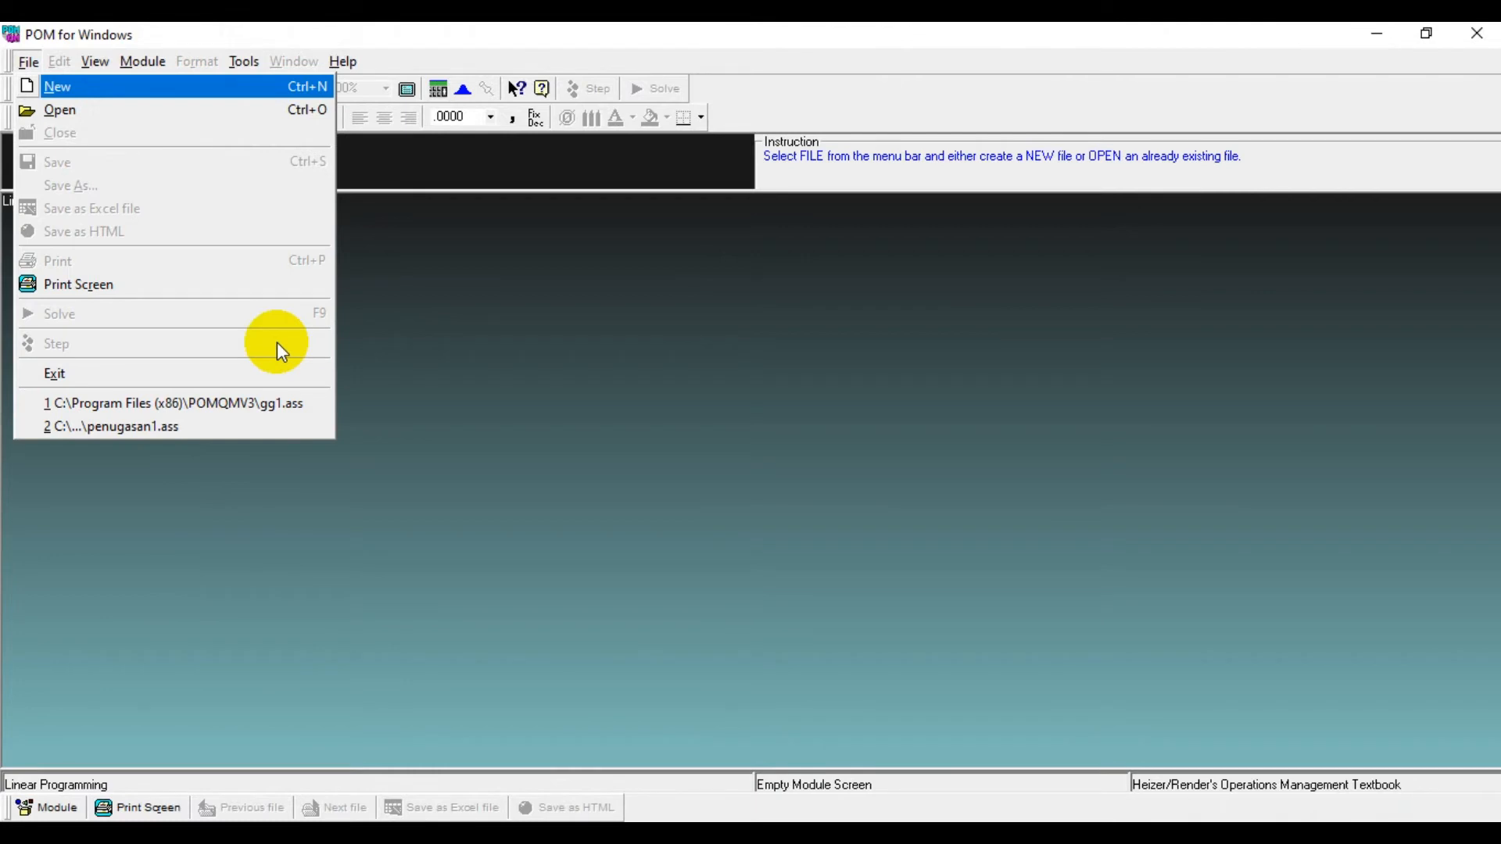
click(122, 91)
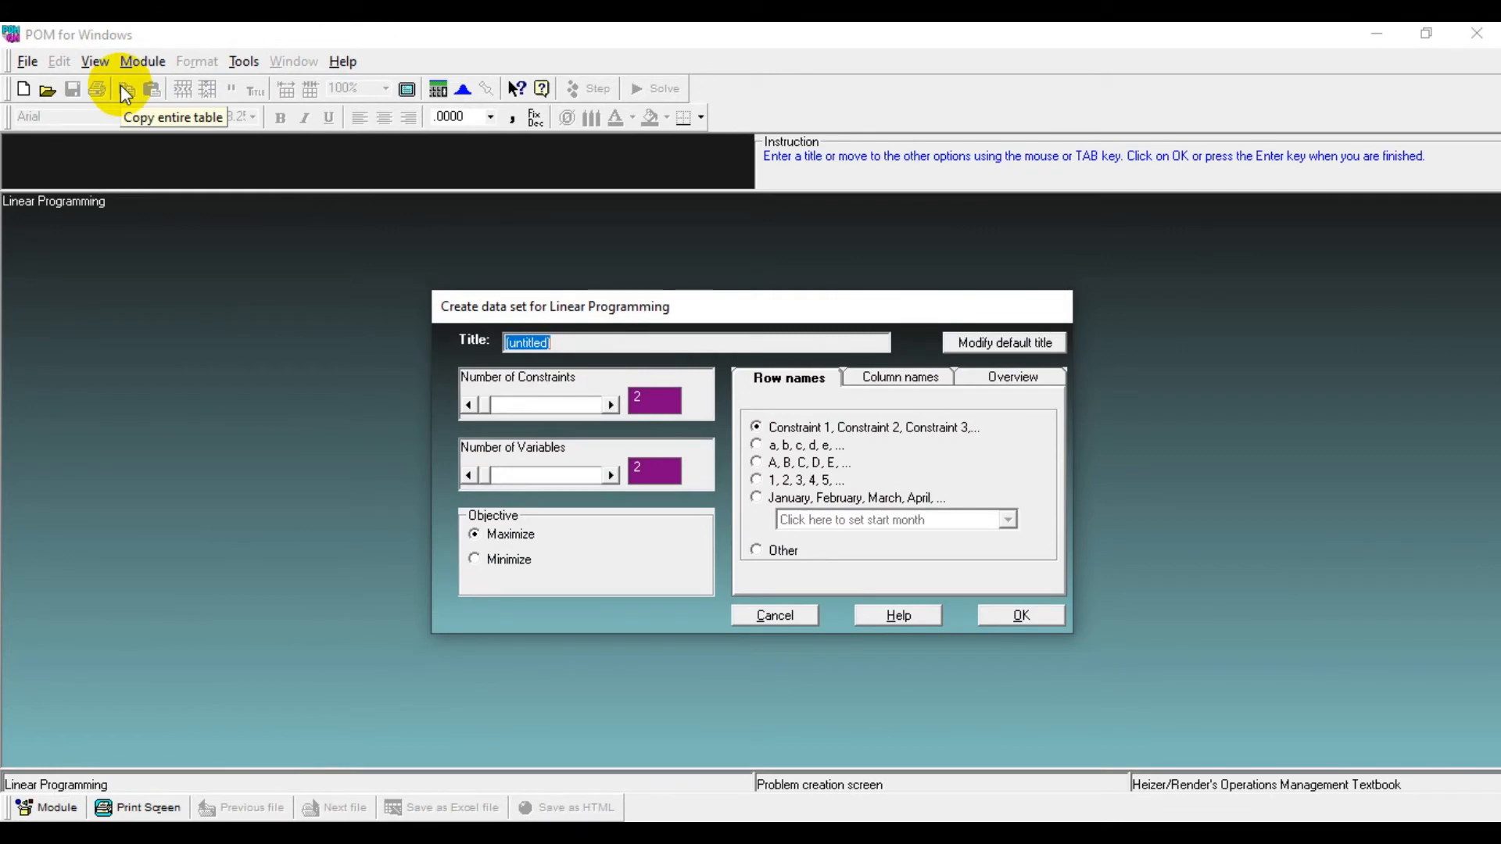
text(PT LEPIS)
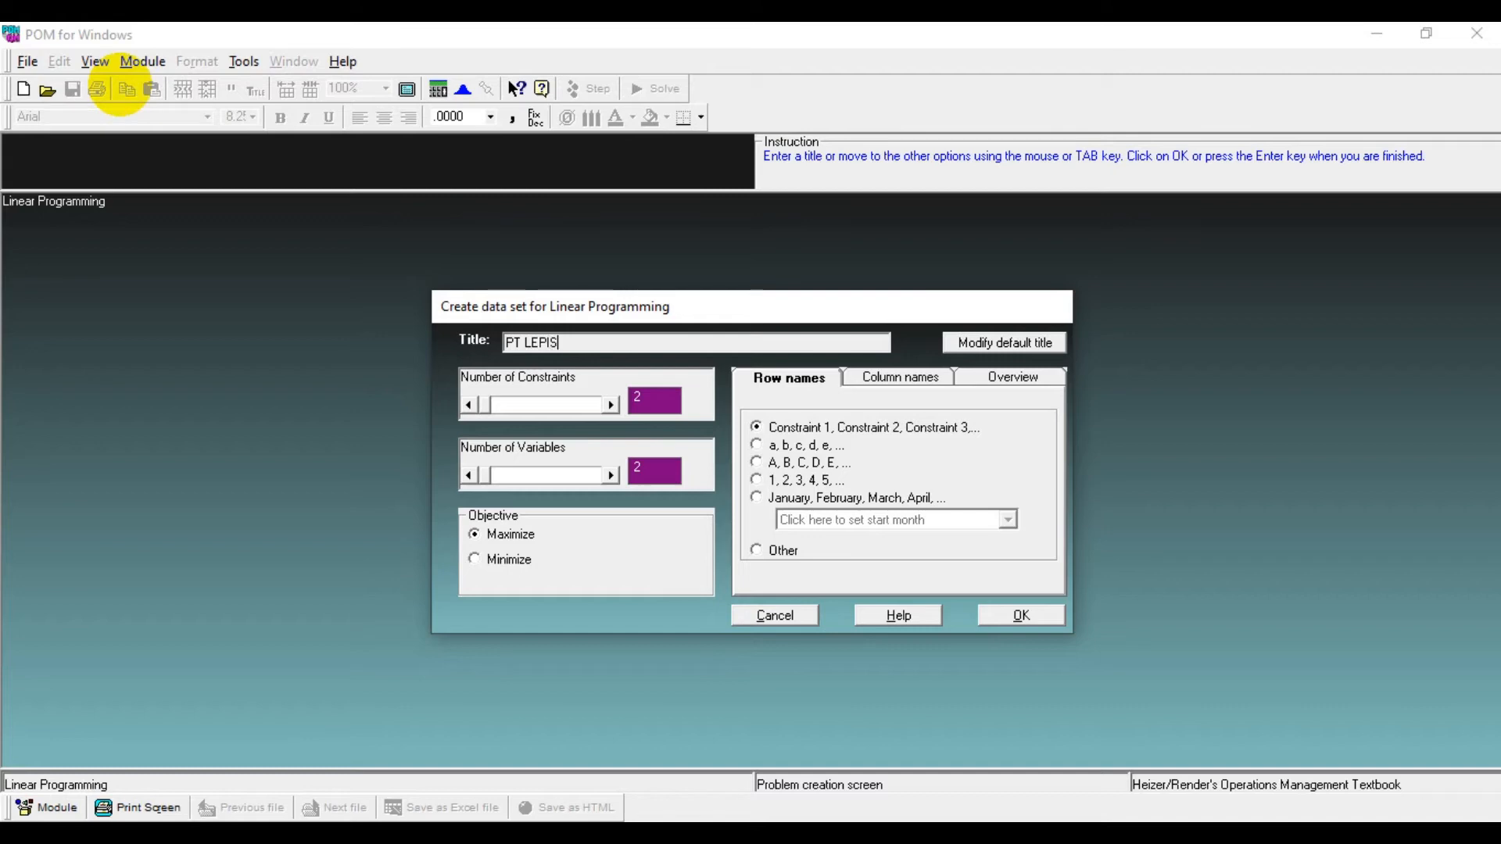
text(I TEKSTIL)
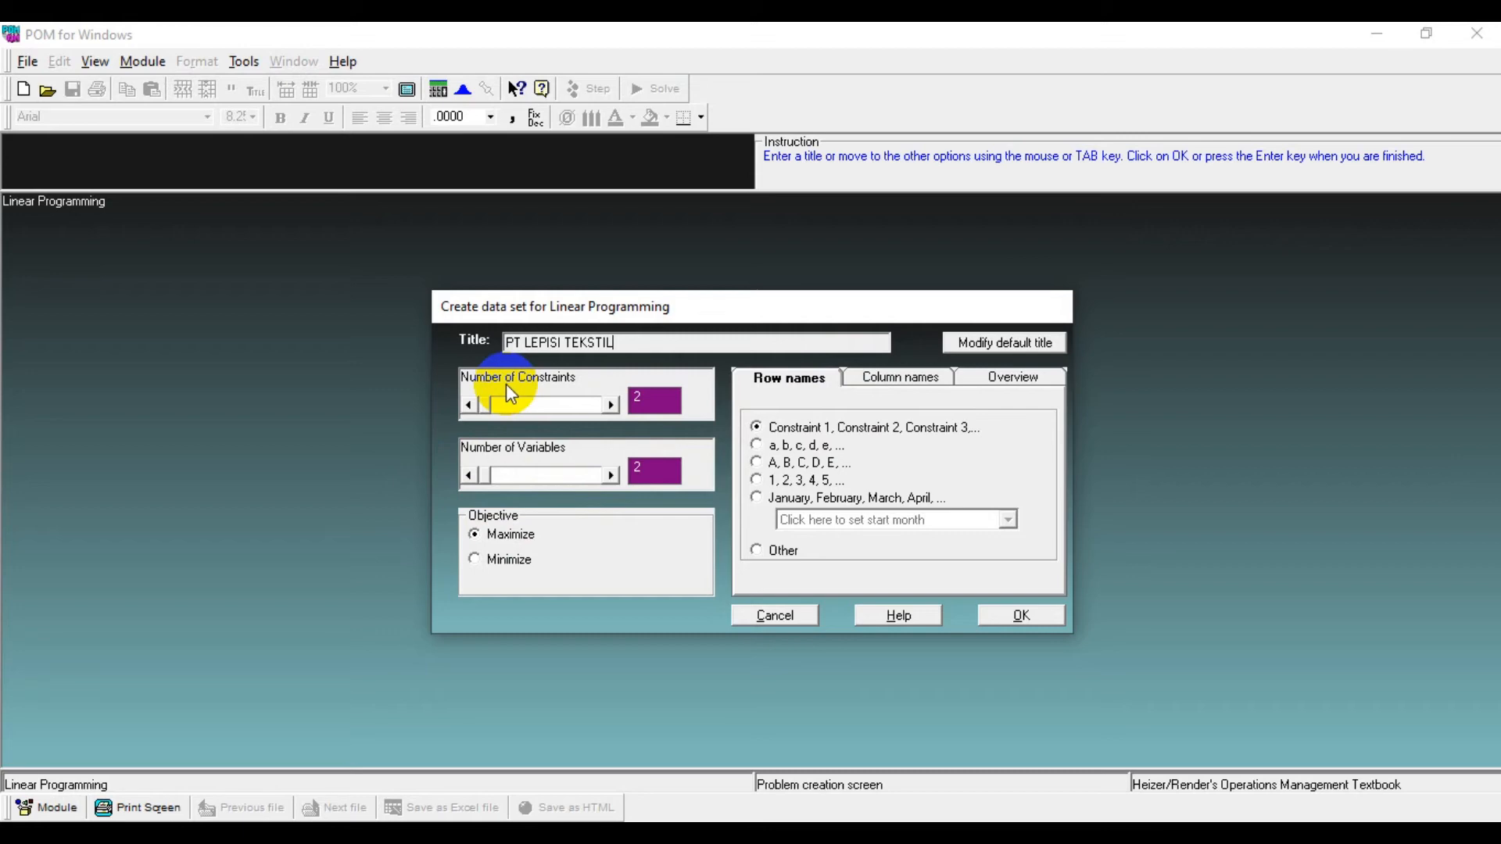
Create the data set with 3 constraints, 2 variables and row names in the A, B, C, D, E style.
click(638, 402)
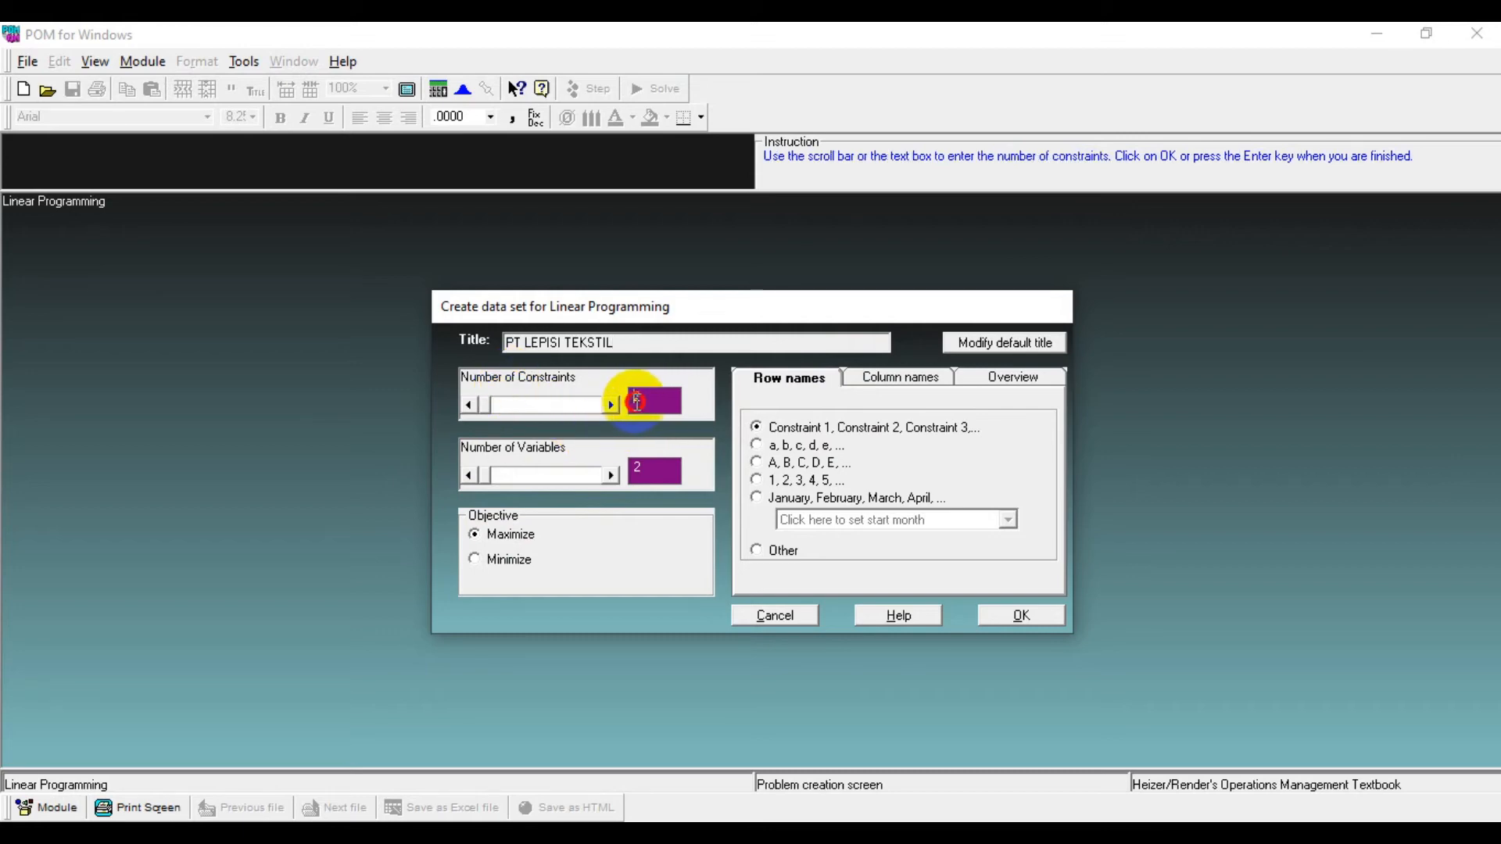
text(3)
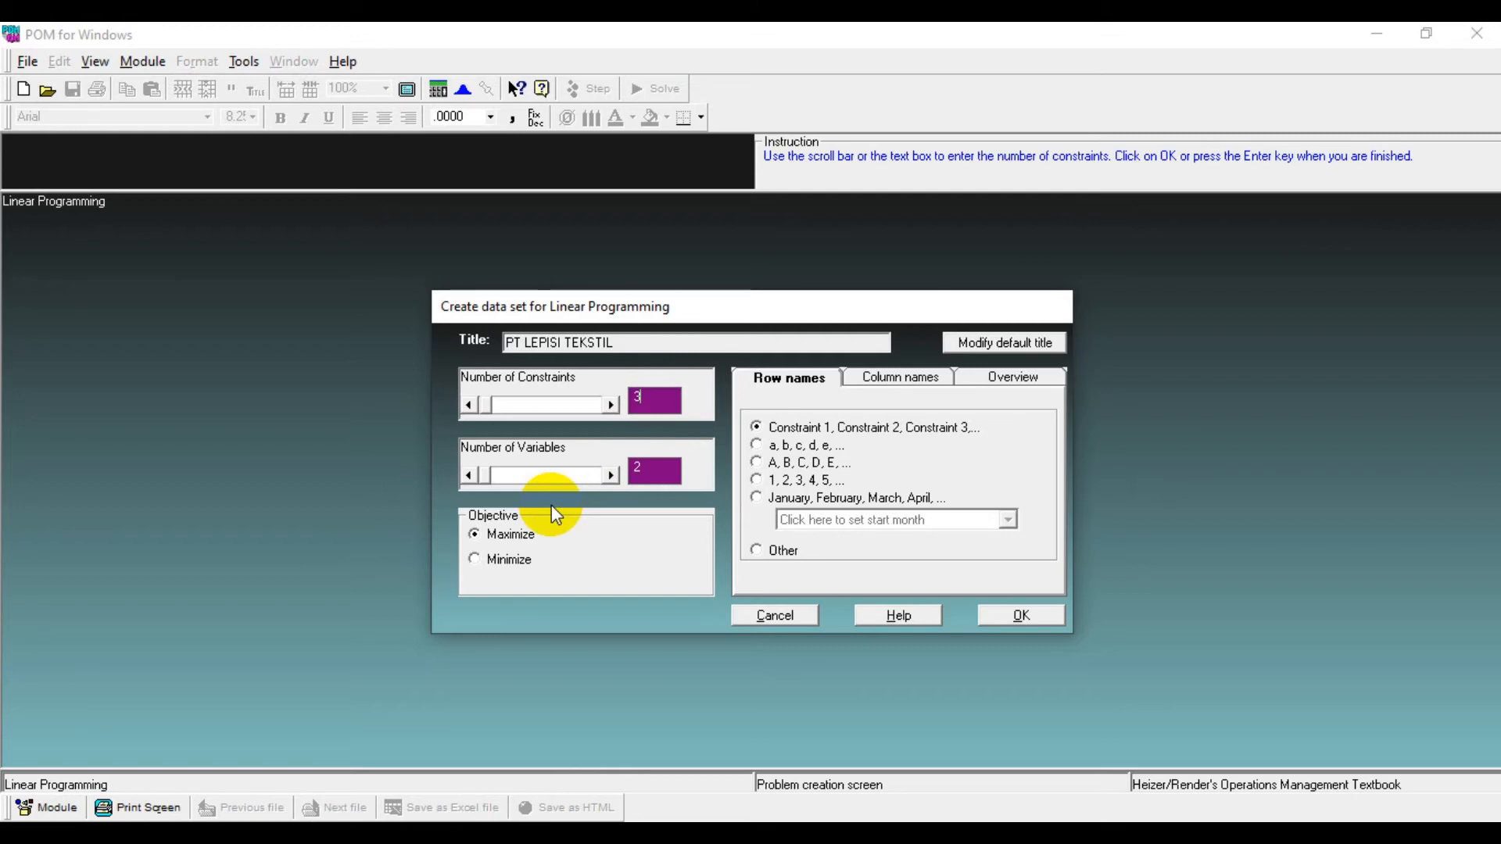
click(638, 476)
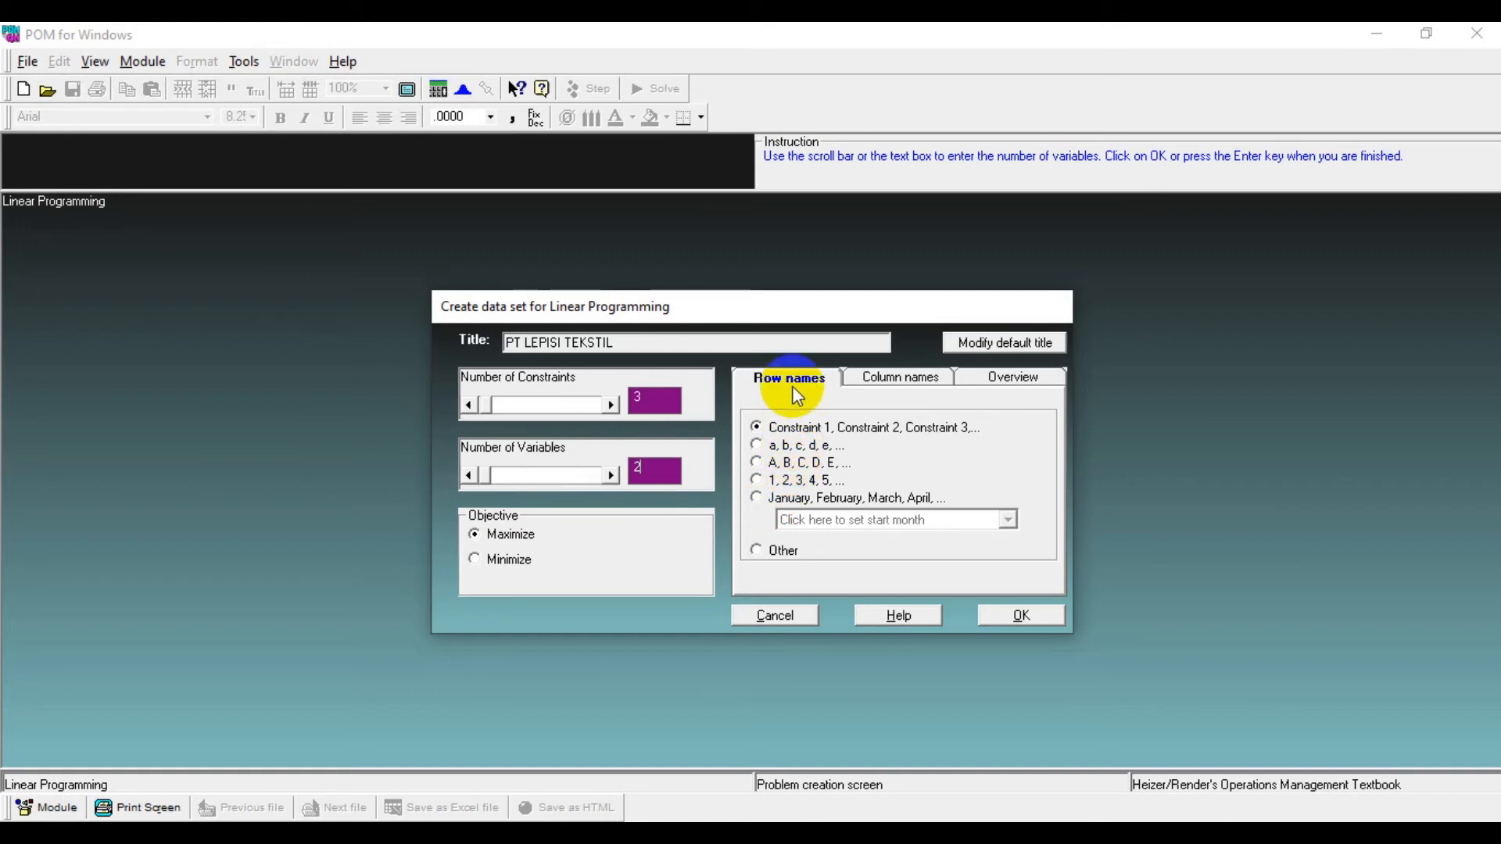
click(757, 464)
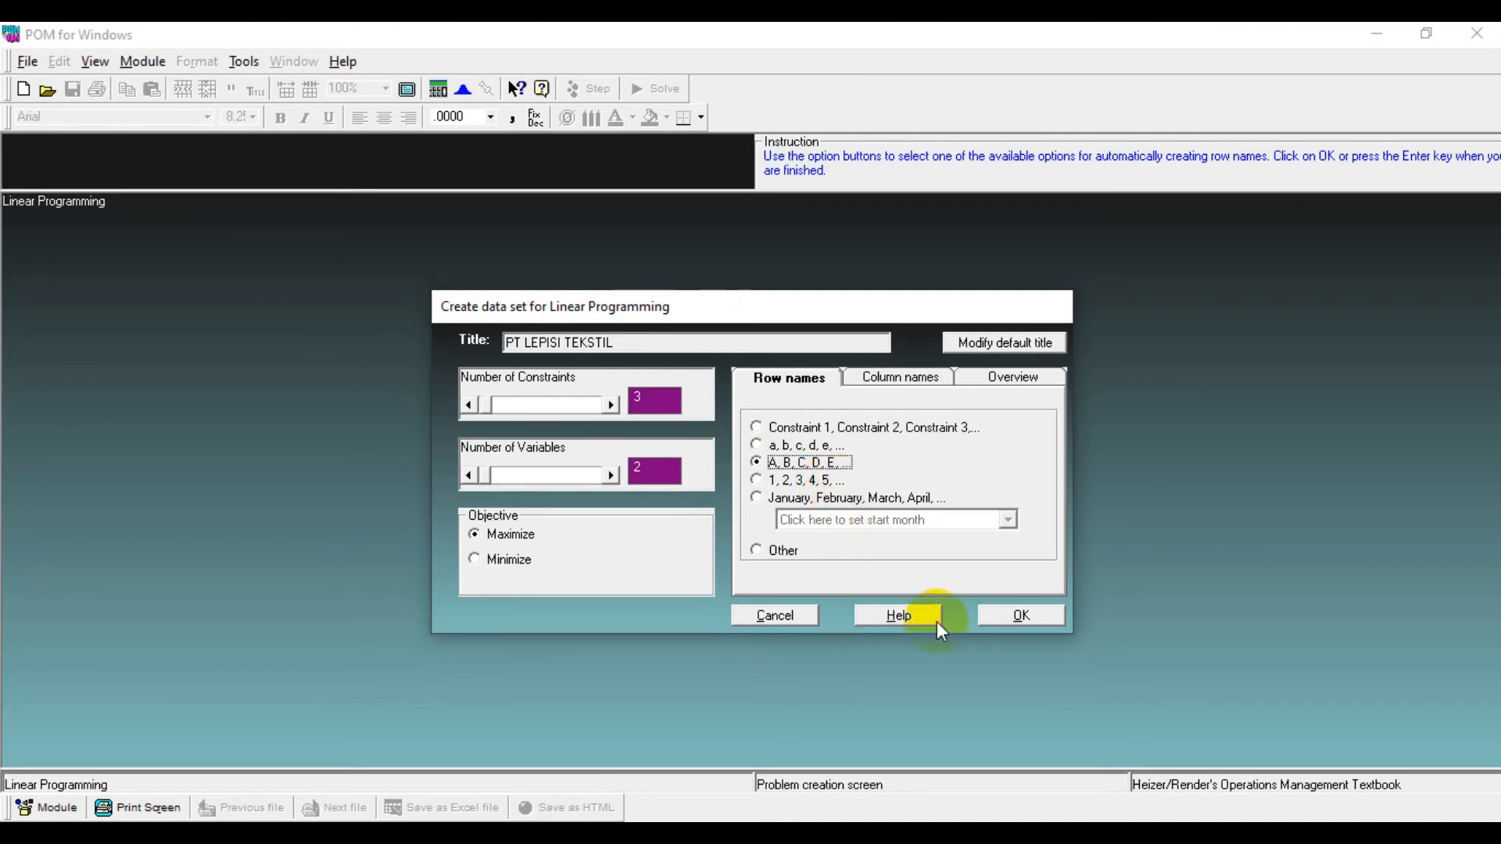
click(1004, 614)
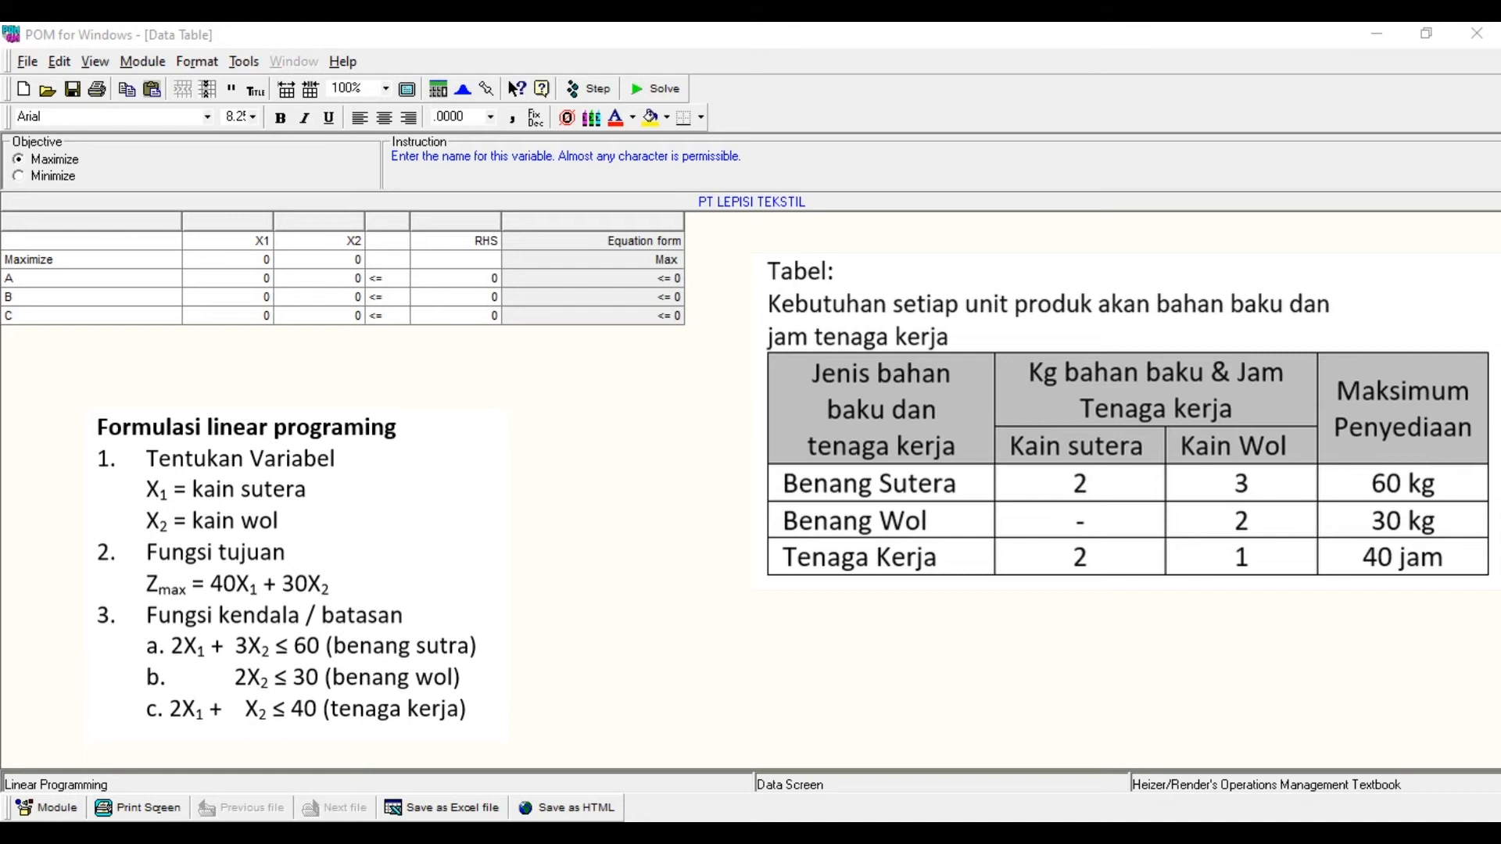
Enter the X1 coefficients: 40 for Maximize, 2 for constraint A and 2 for constraint C.
click(259, 274)
click(270, 261)
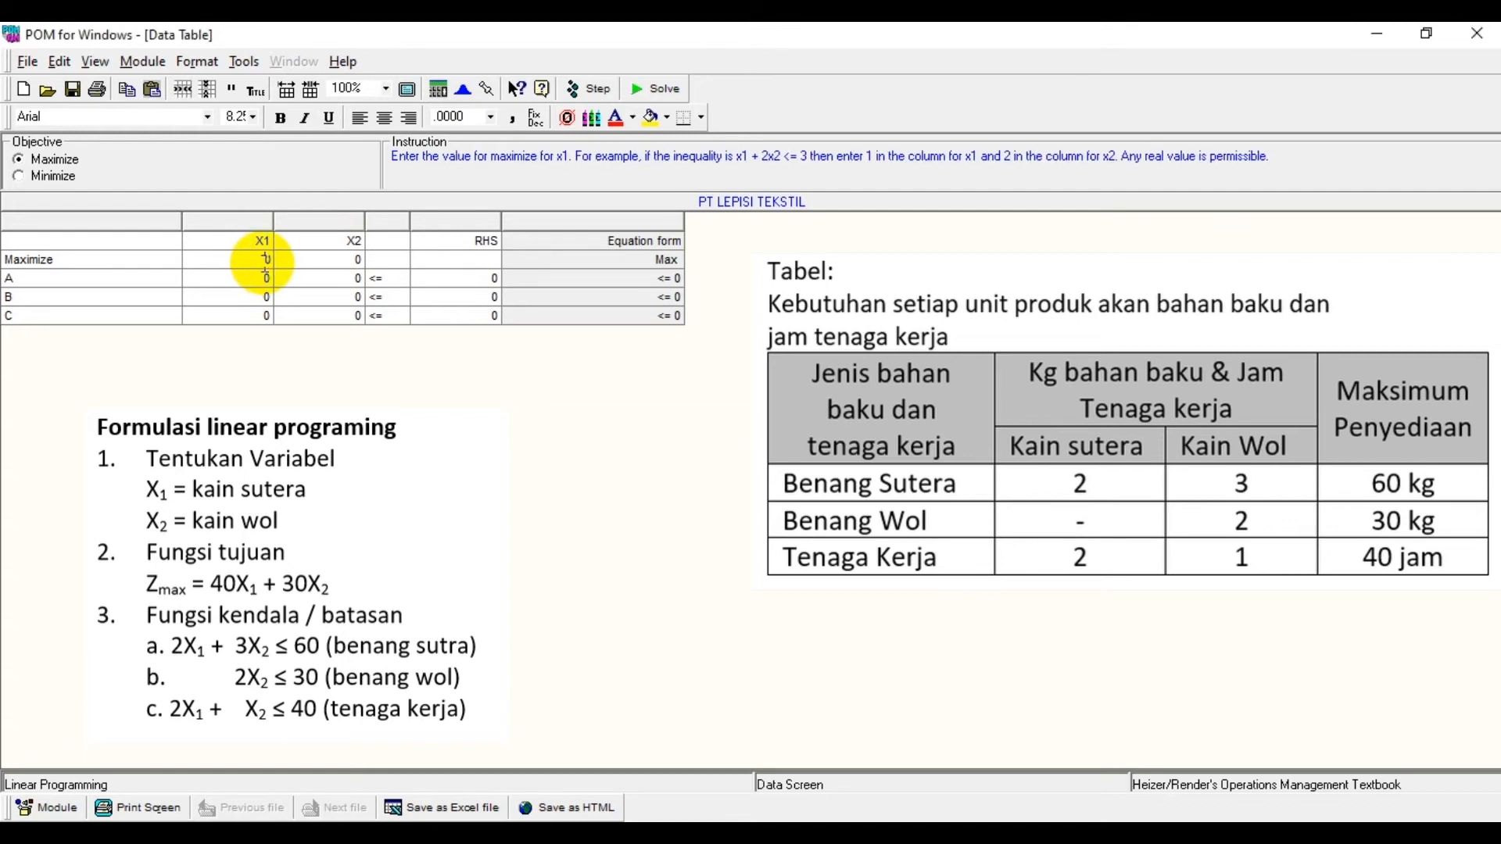
text(40)
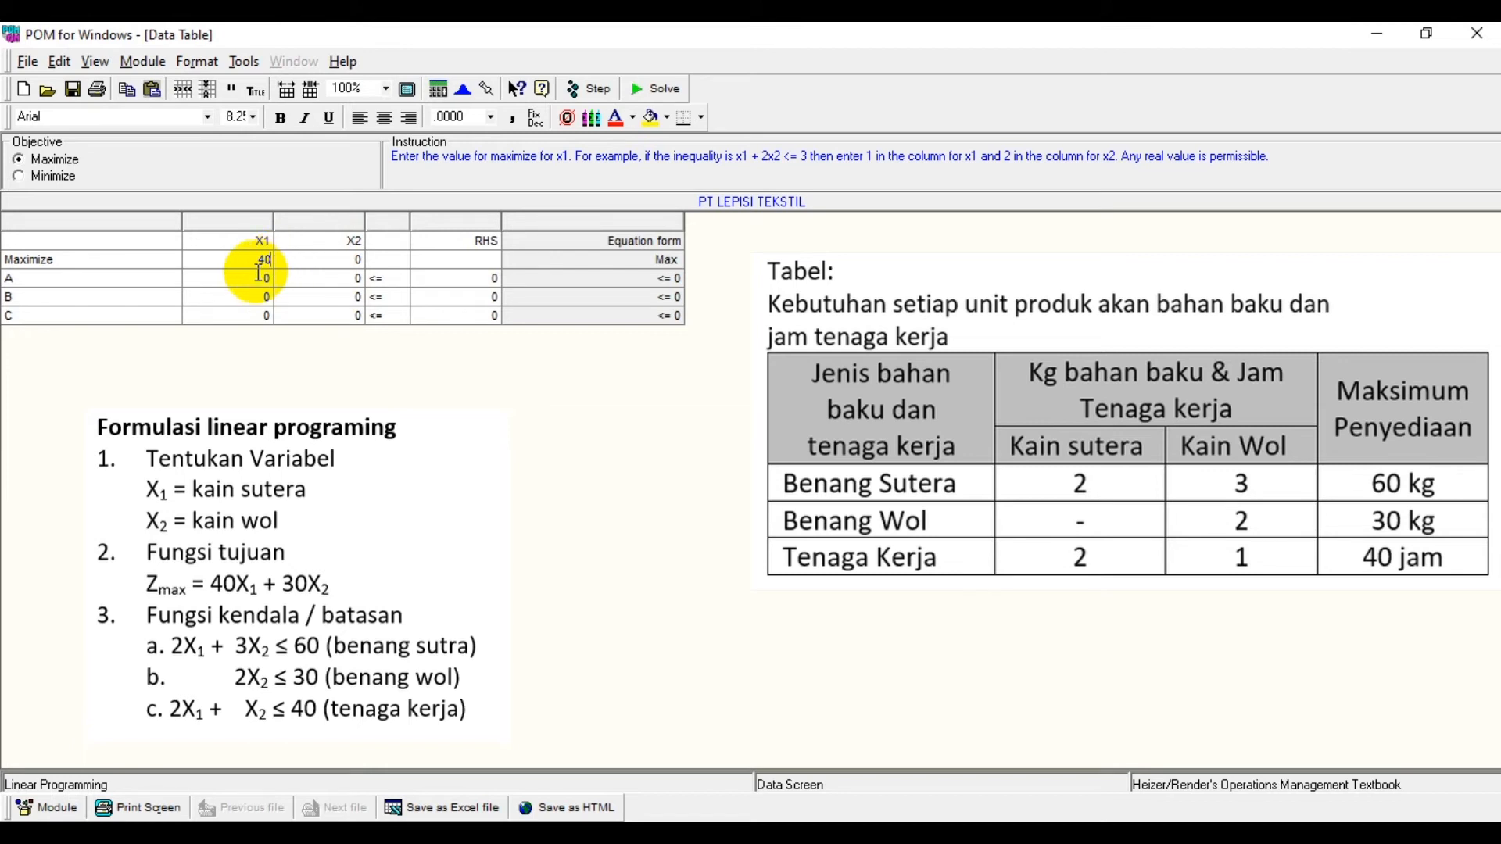
click(262, 278)
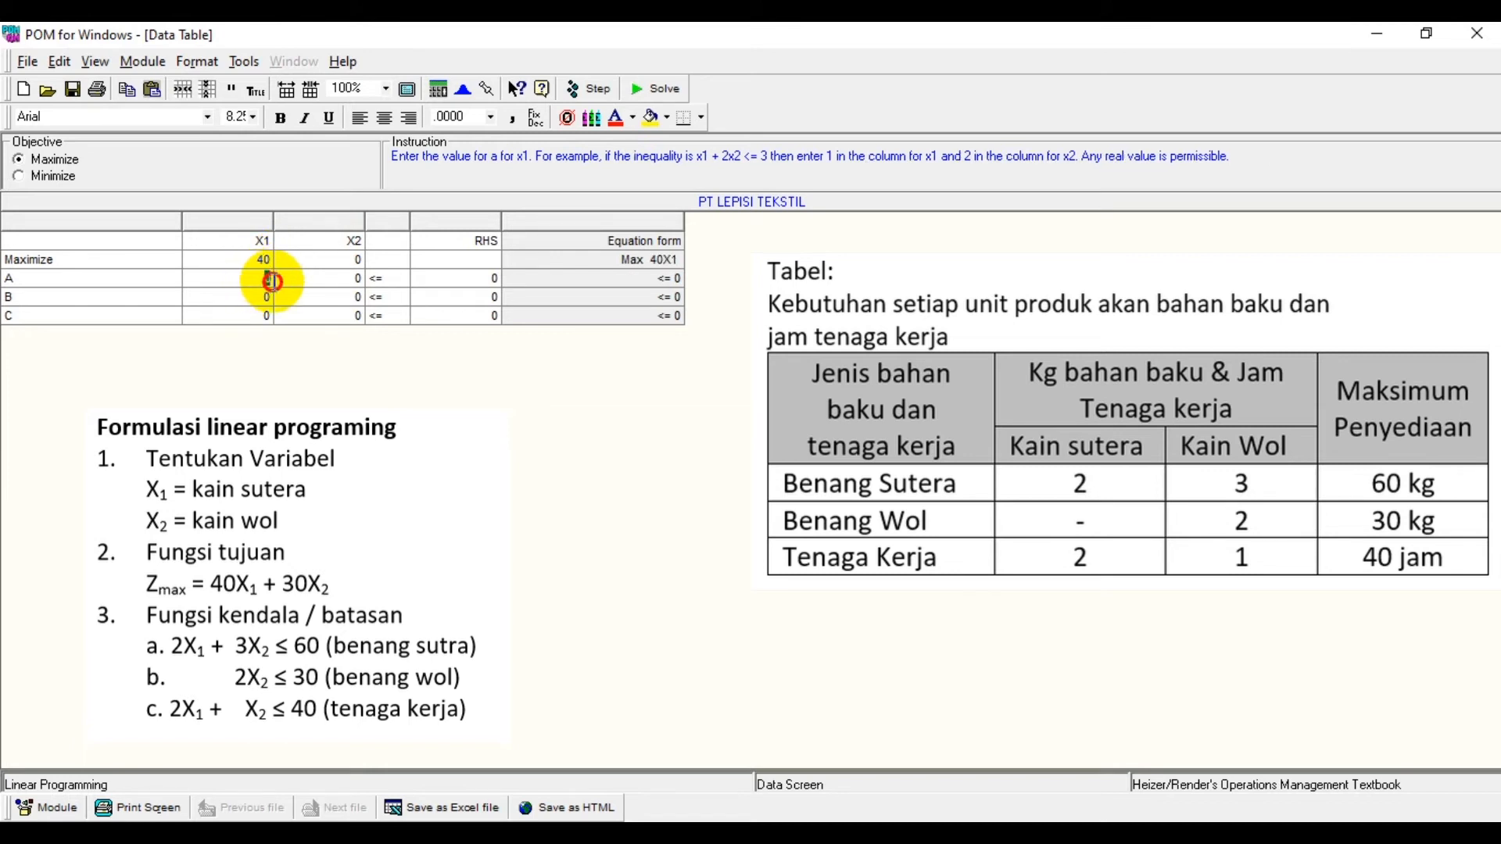
text(2)
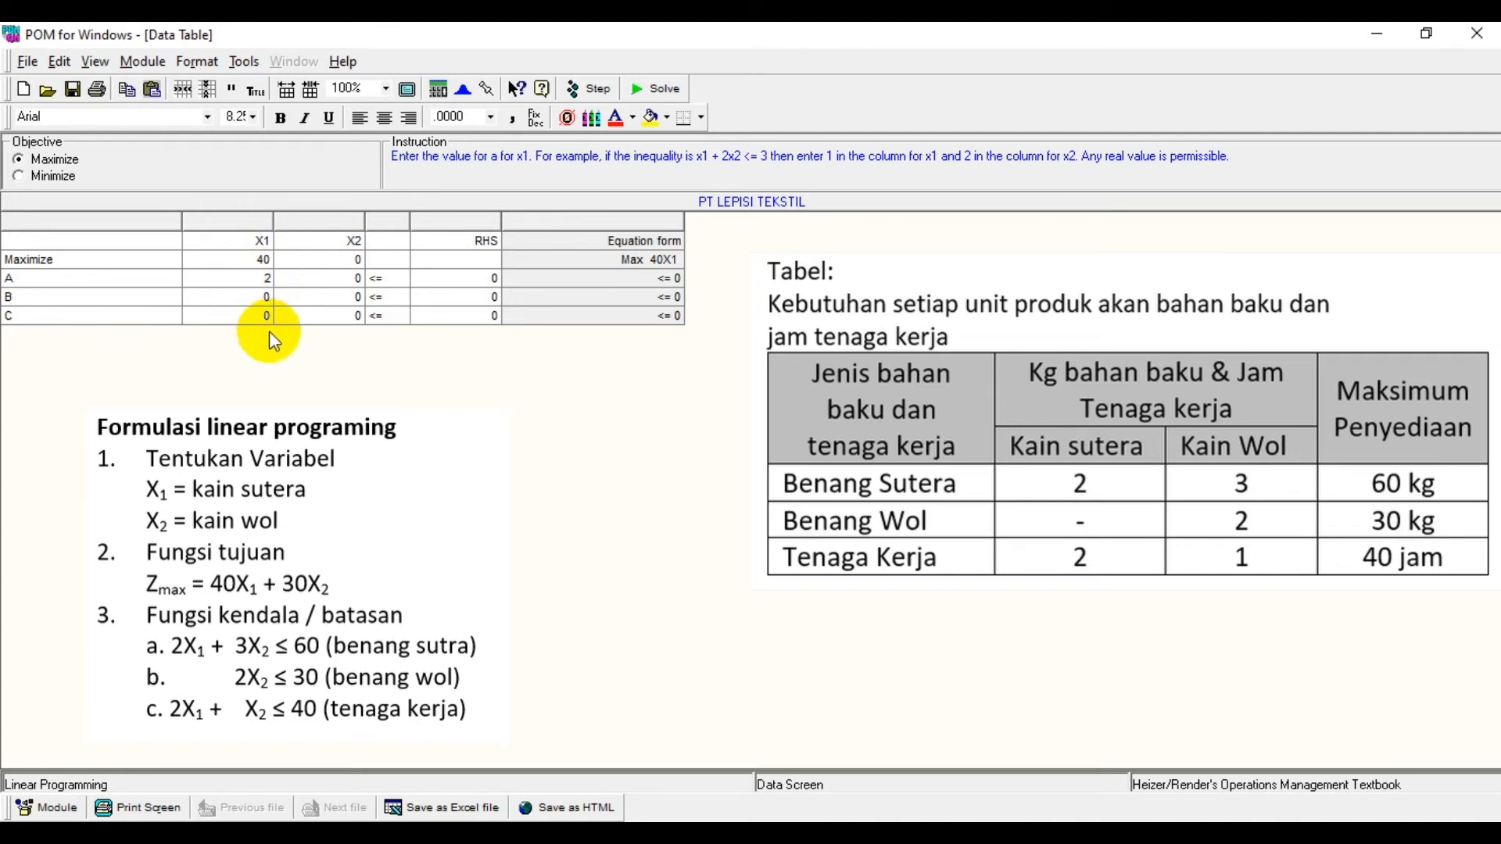
click(266, 315)
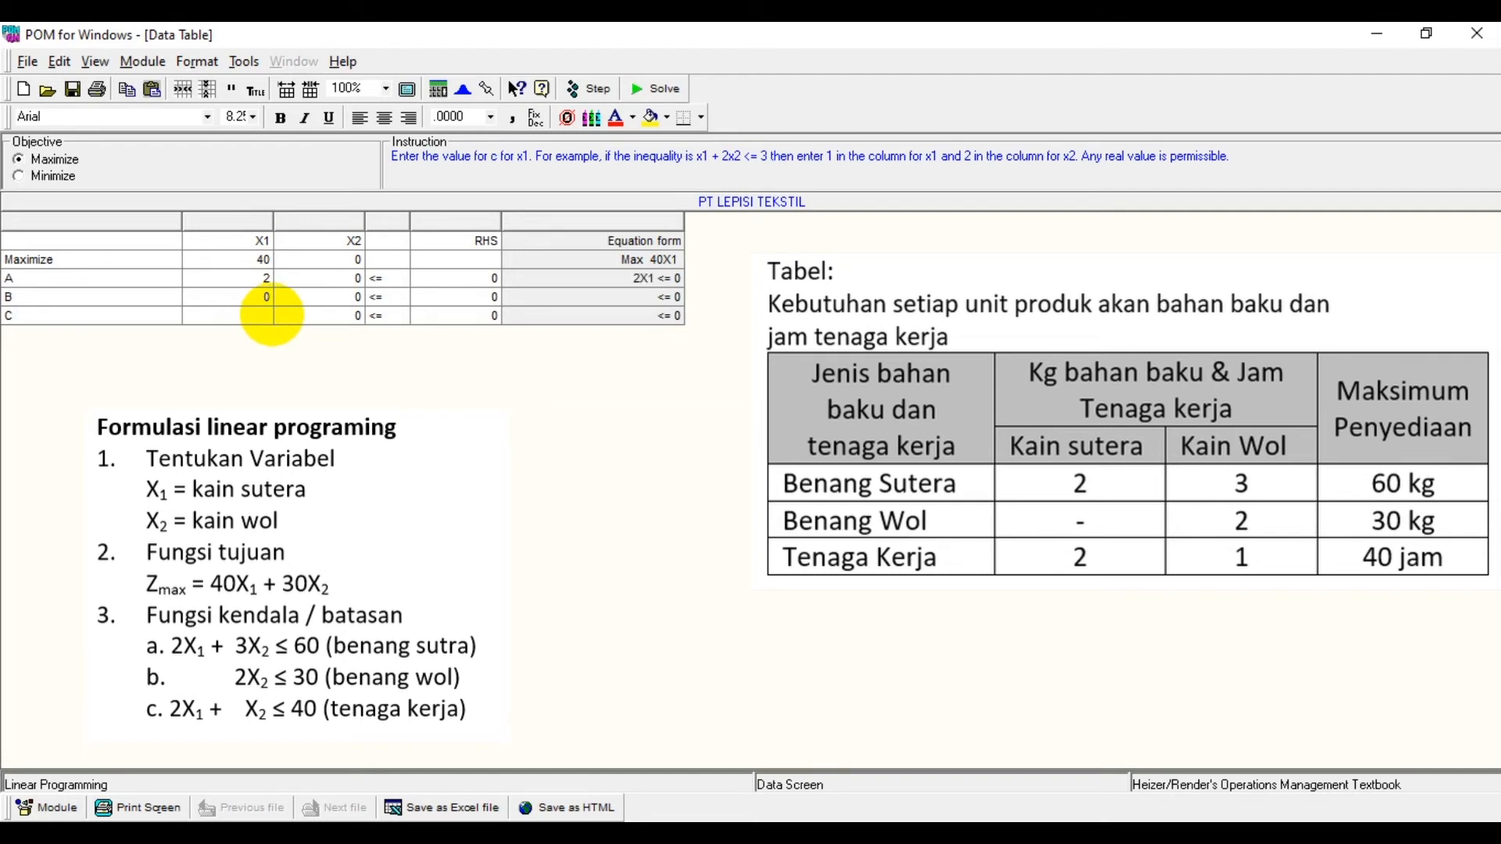
text(2)
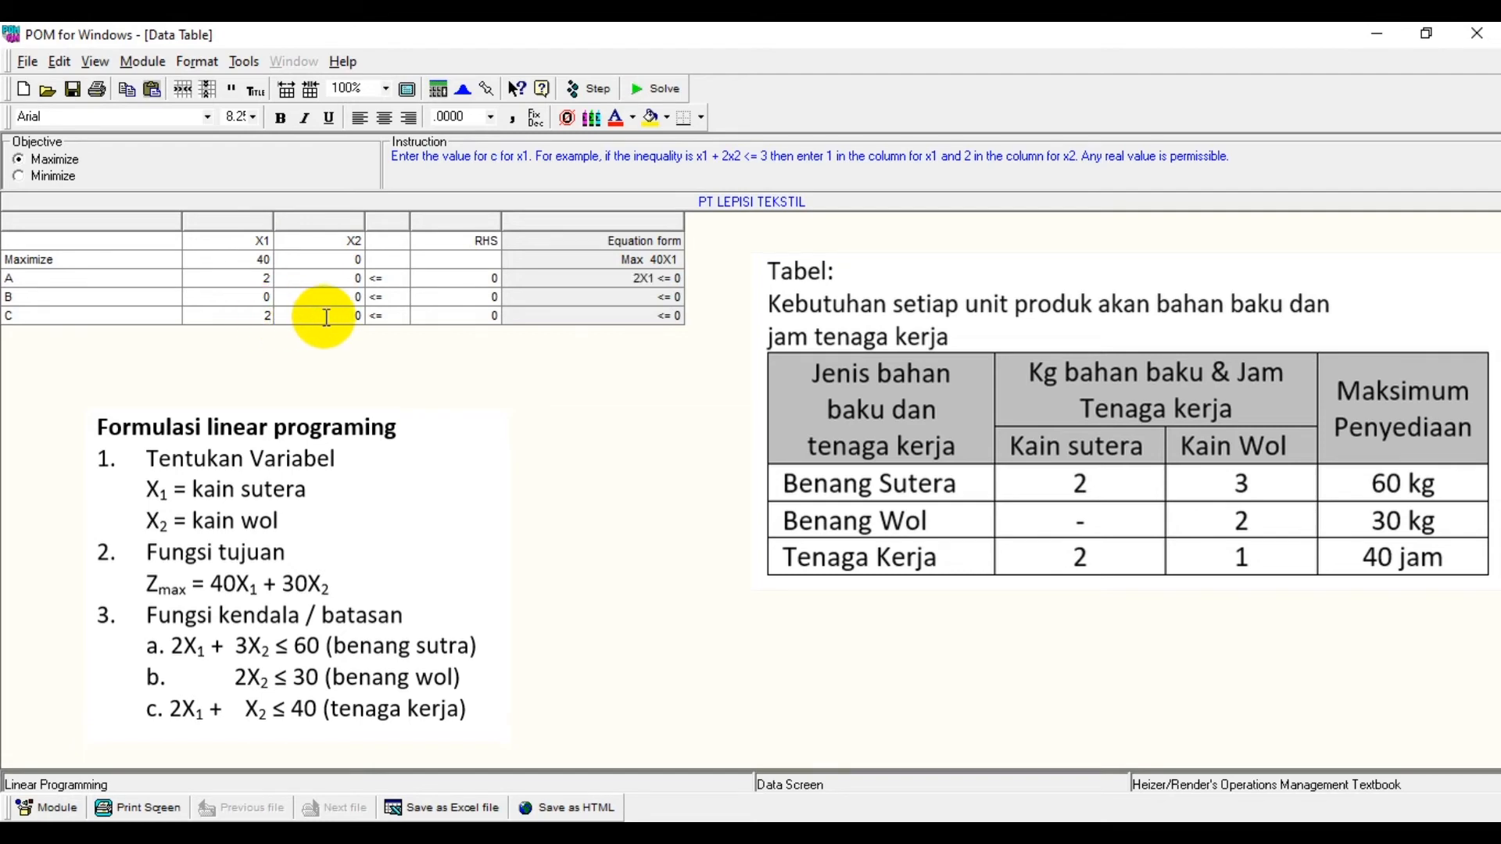
Enter the X2 coefficients: 30 for Maximize, 3 for constraint A, 2 for B and 1 for C.
click(359, 260)
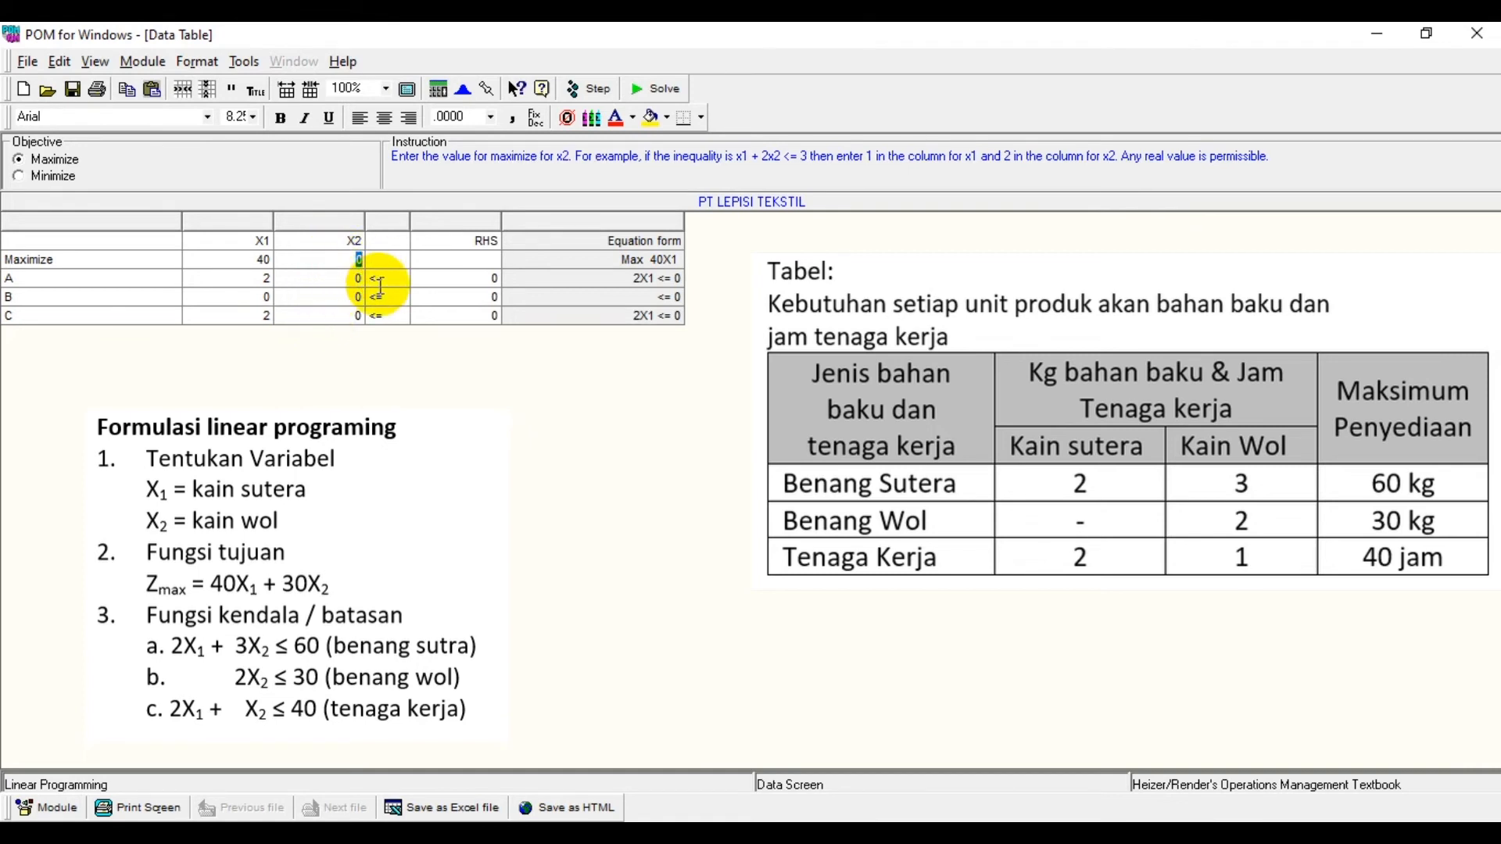
text(30)
click(351, 279)
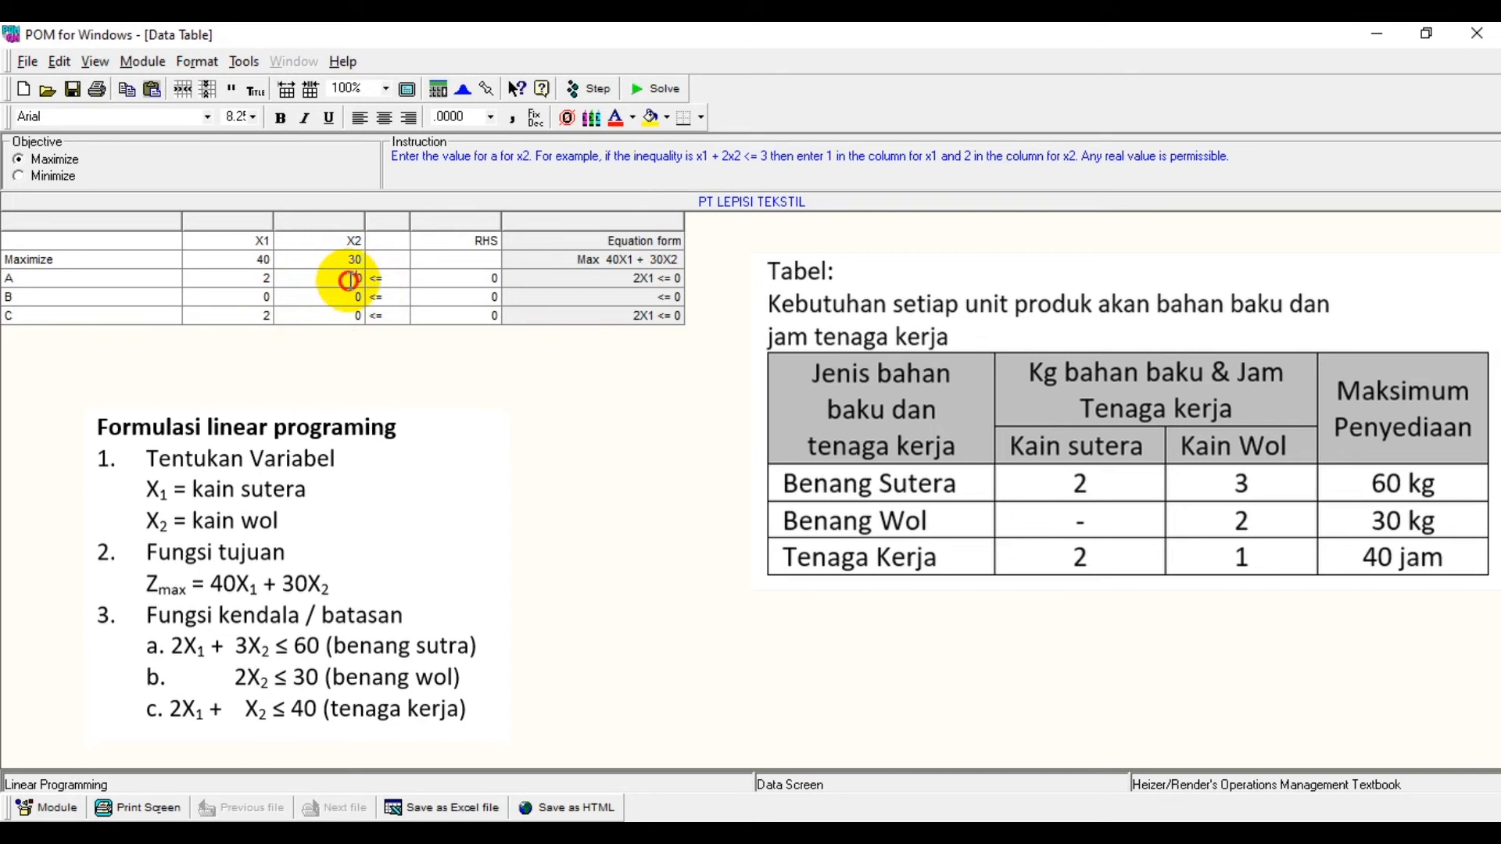
text(3)
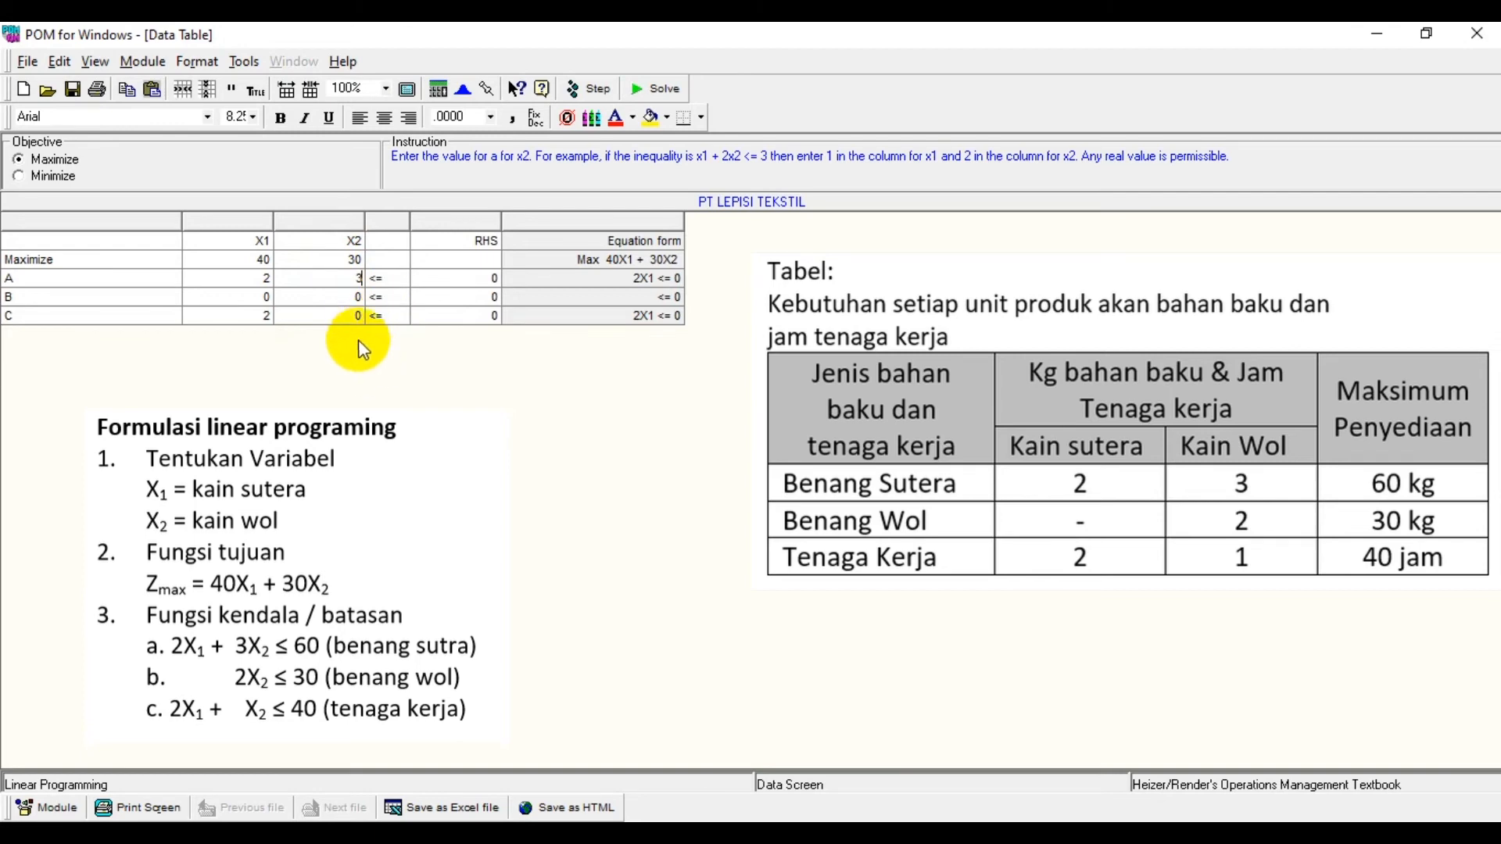
click(356, 301)
drag(357, 301, 363, 301)
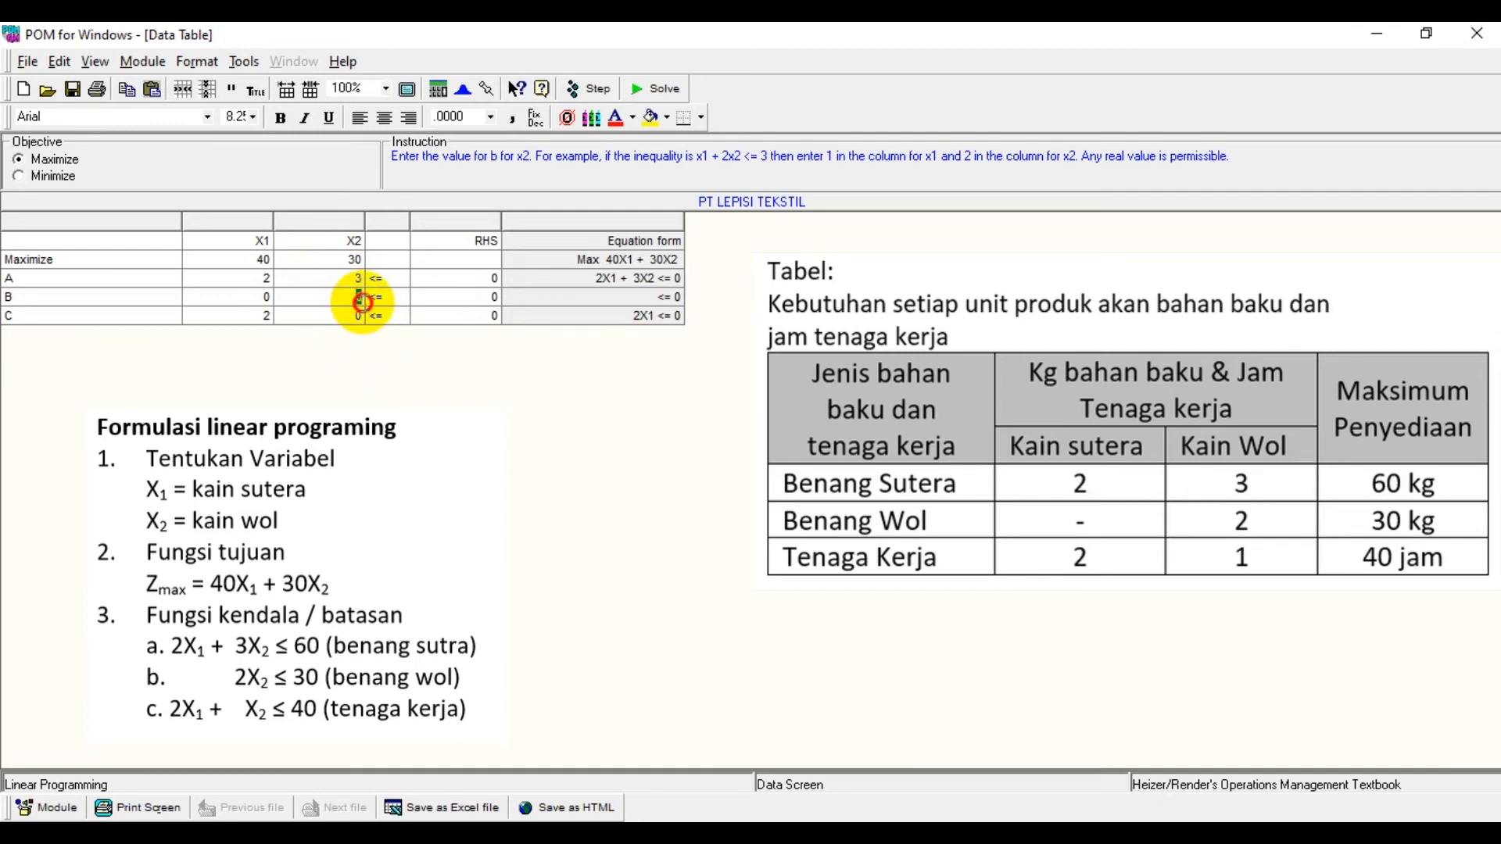
text(2)
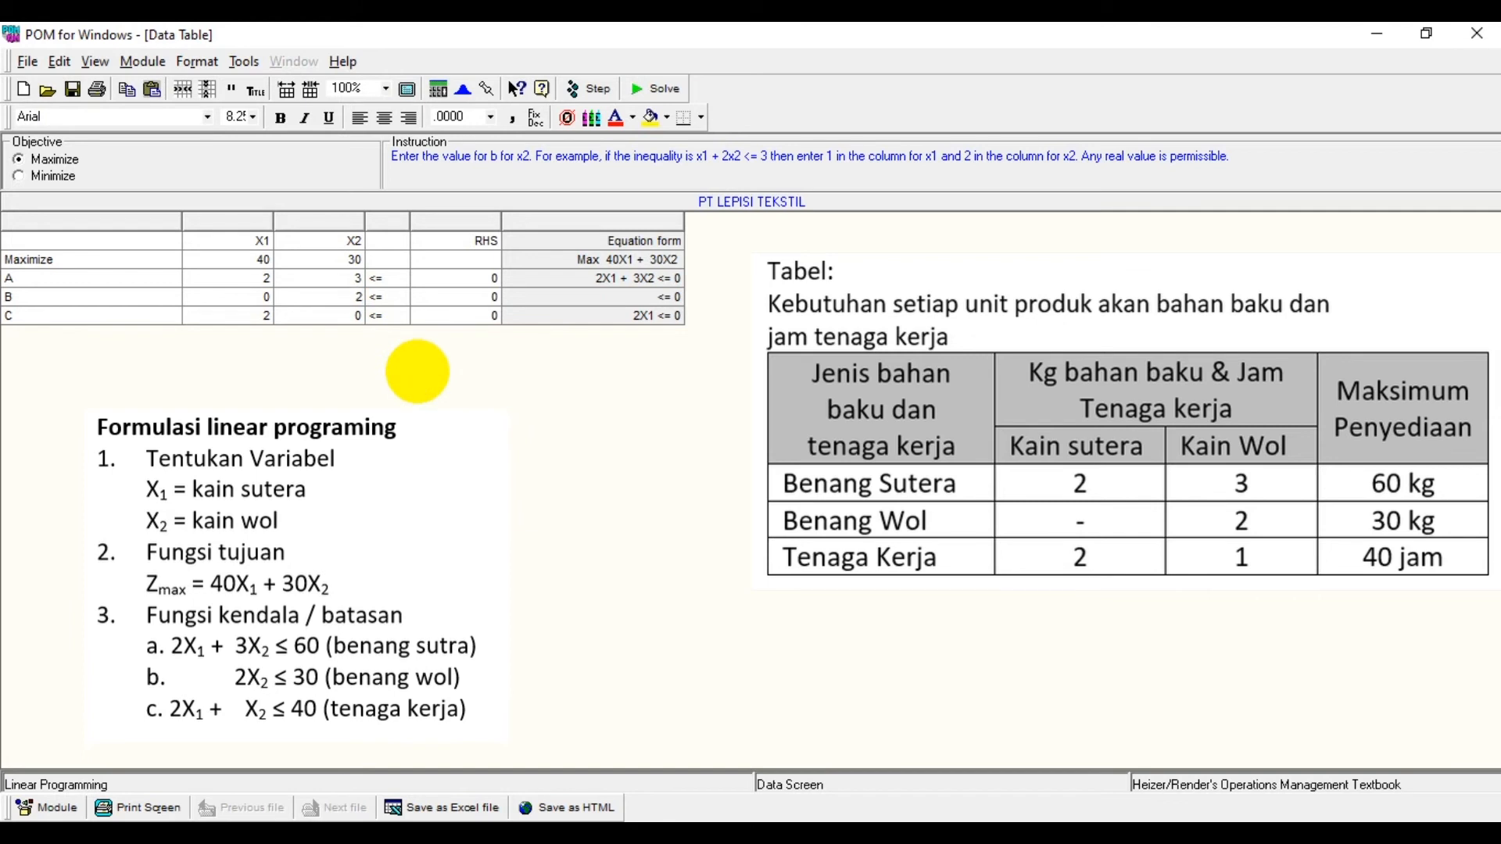
click(356, 316)
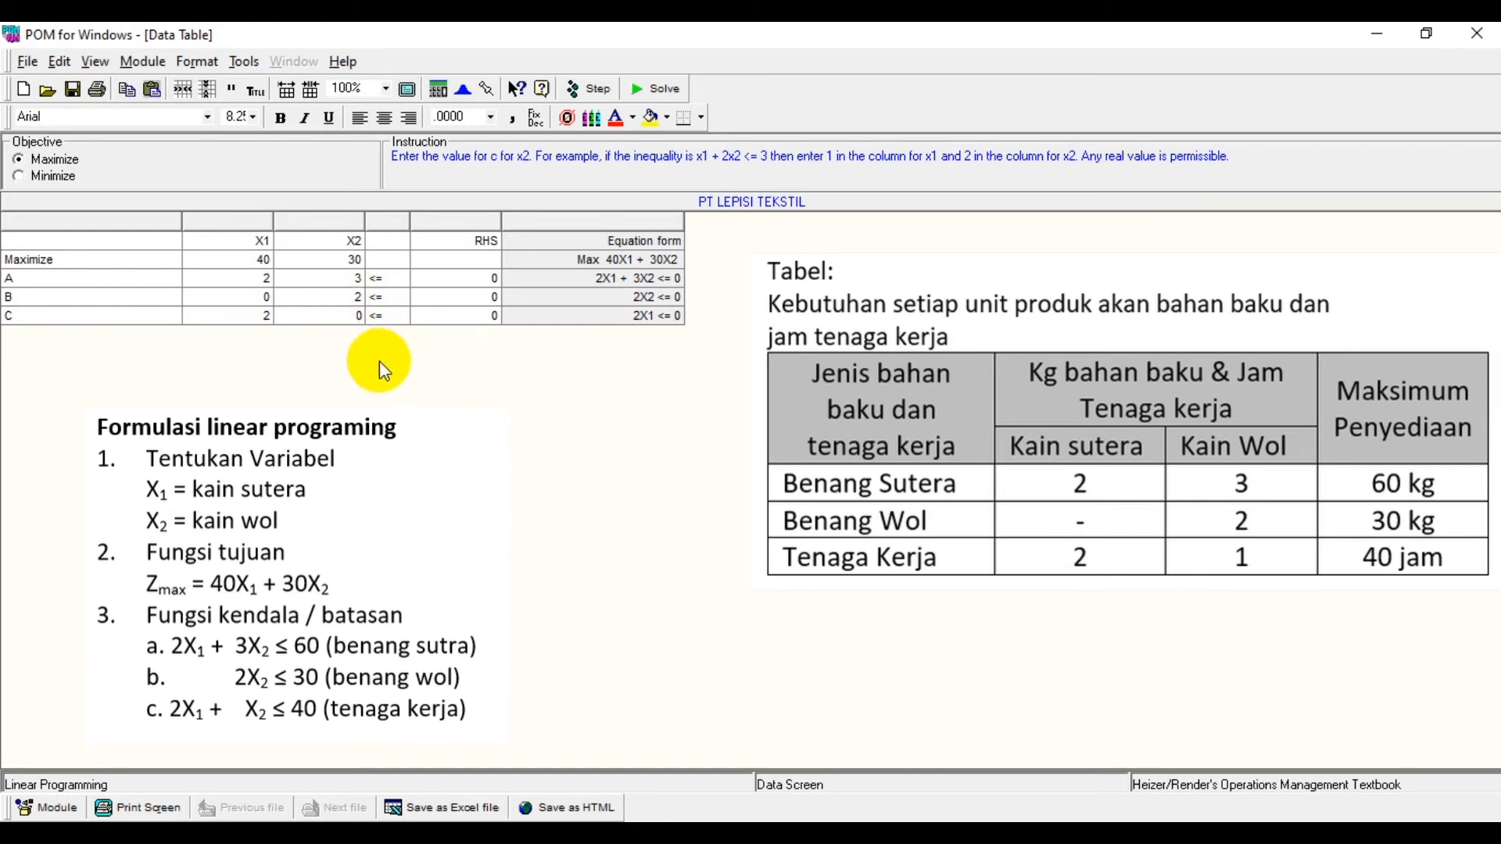
click(366, 313)
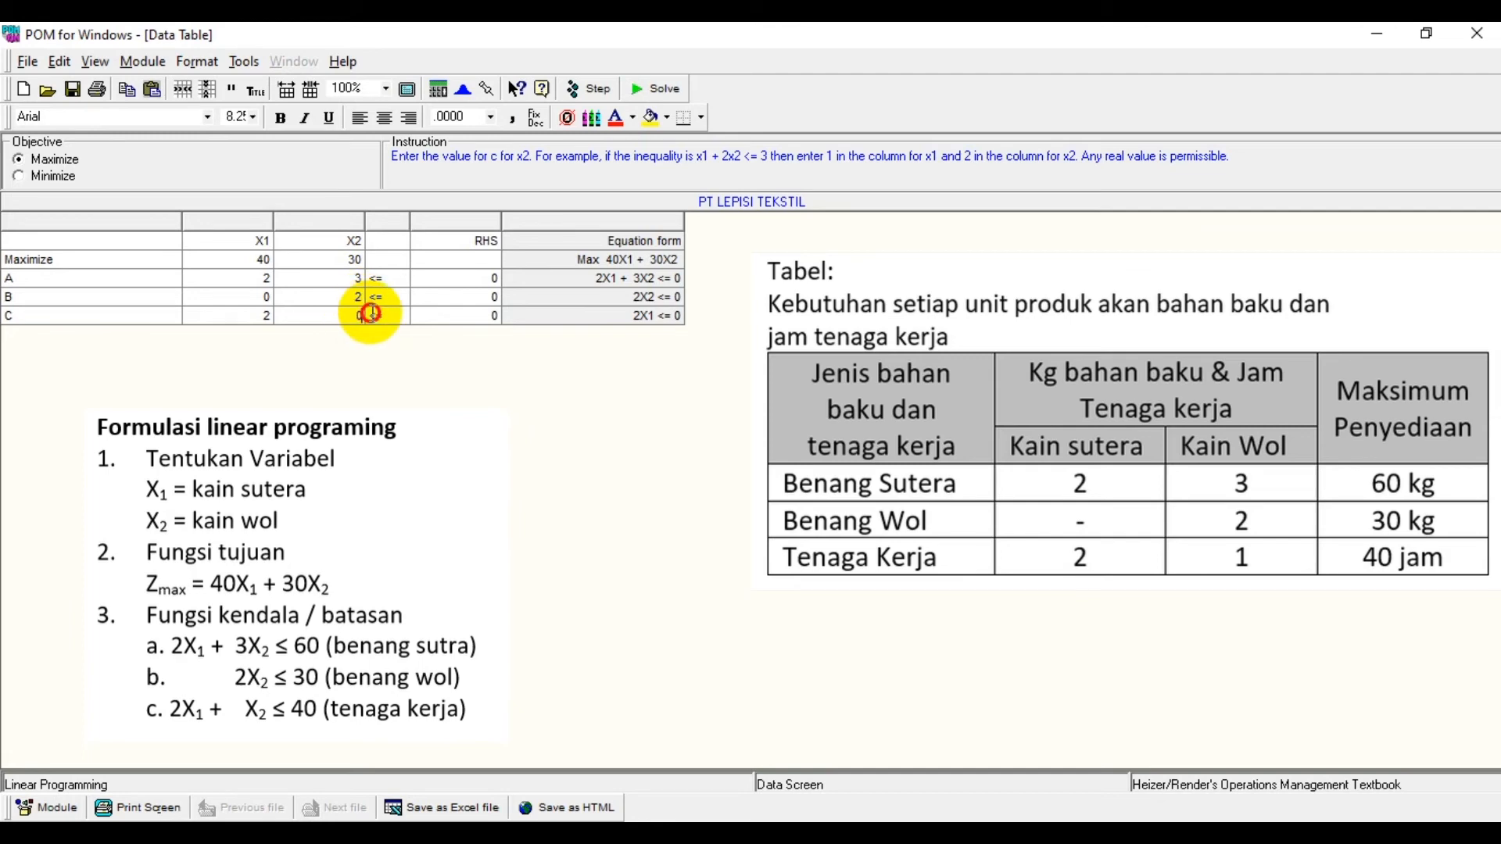
drag(354, 319, 370, 319)
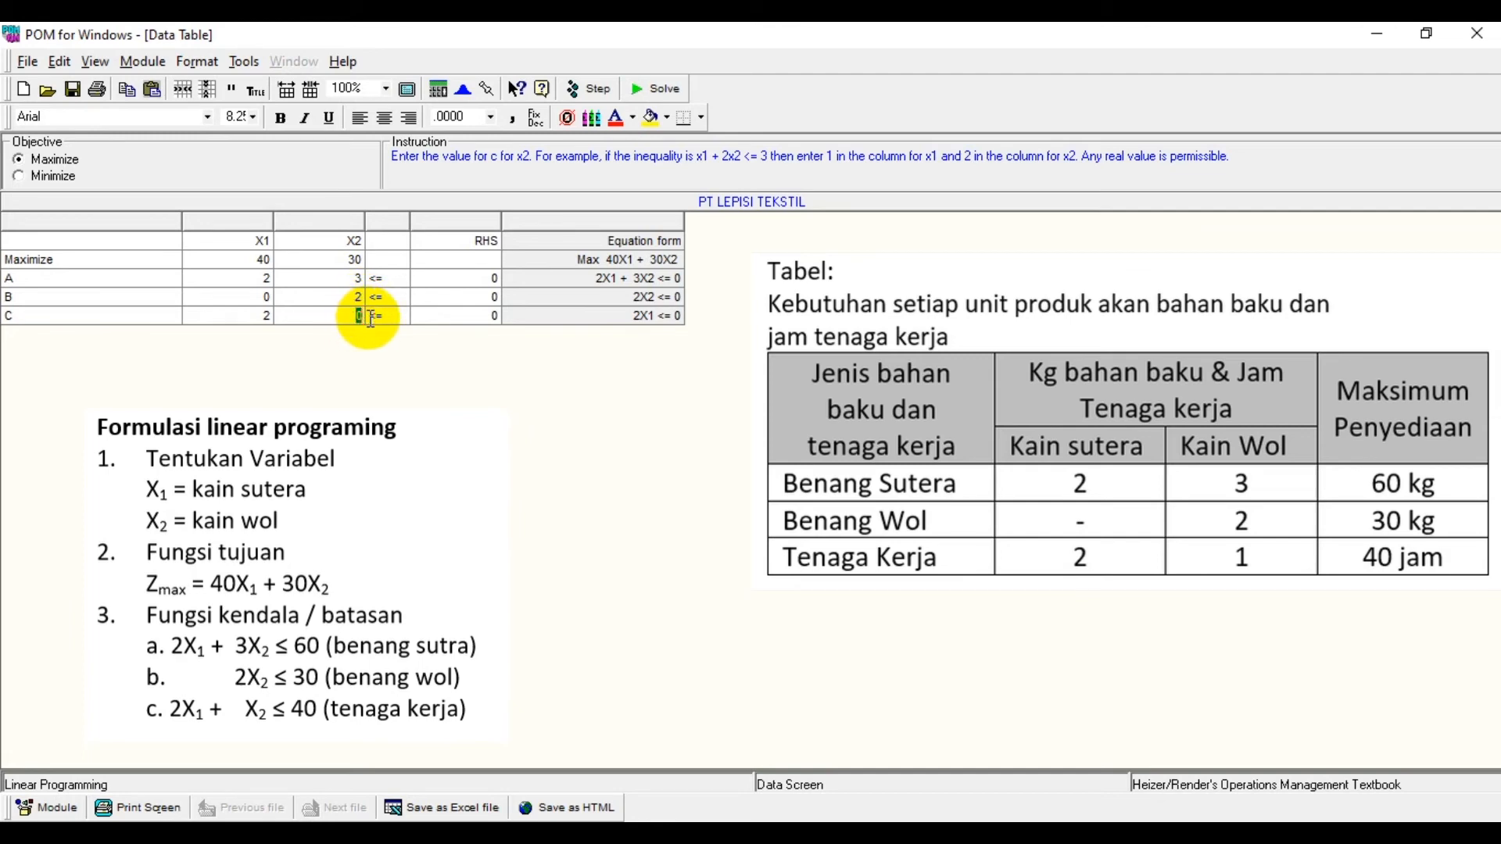
text(1)
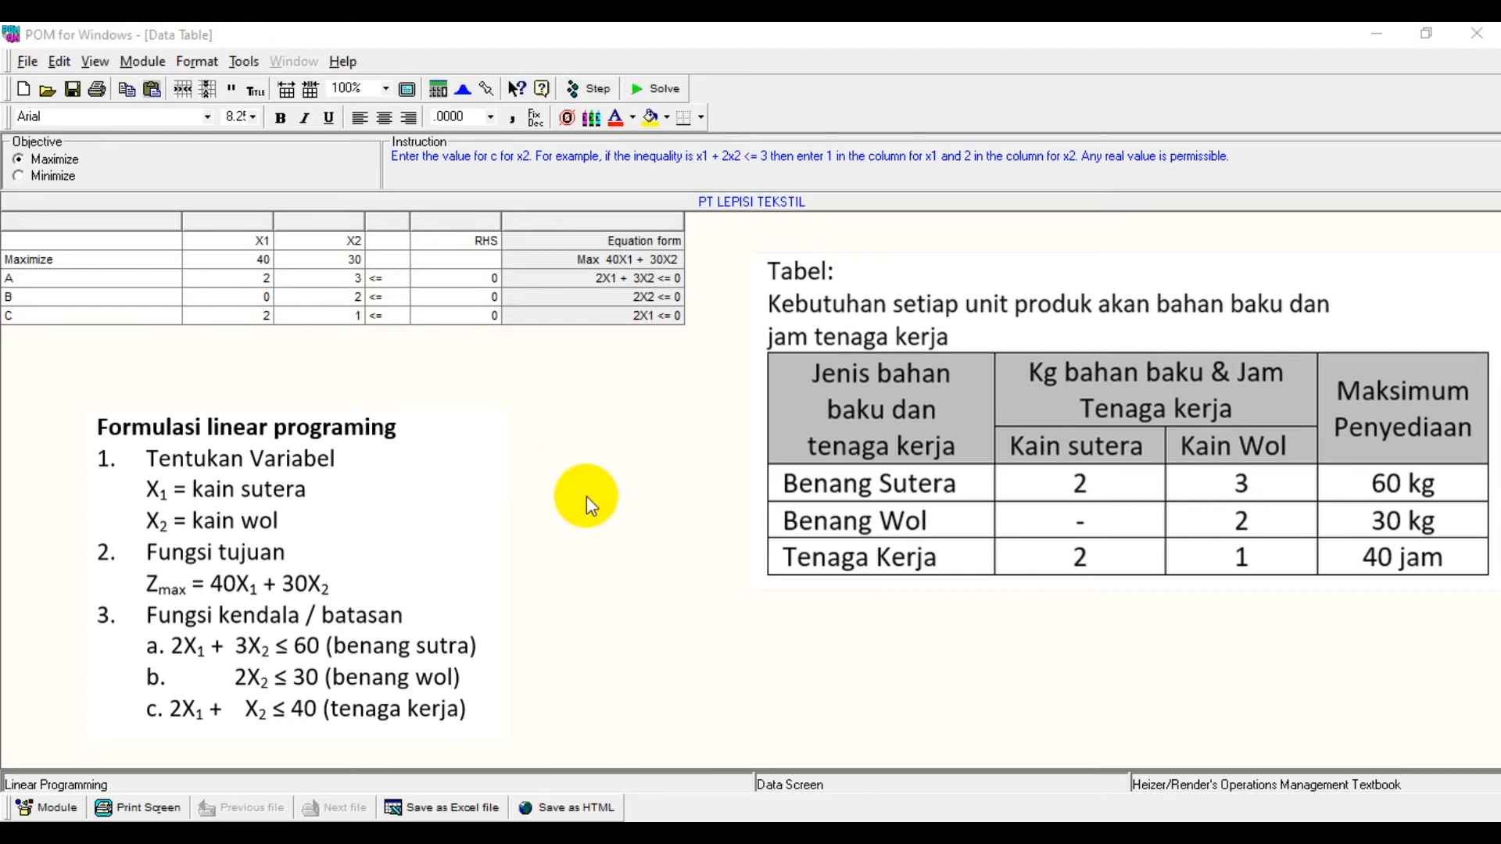
Set the RHS limits to 60 for constraint A, 30 for B and 40 for C.
click(486, 281)
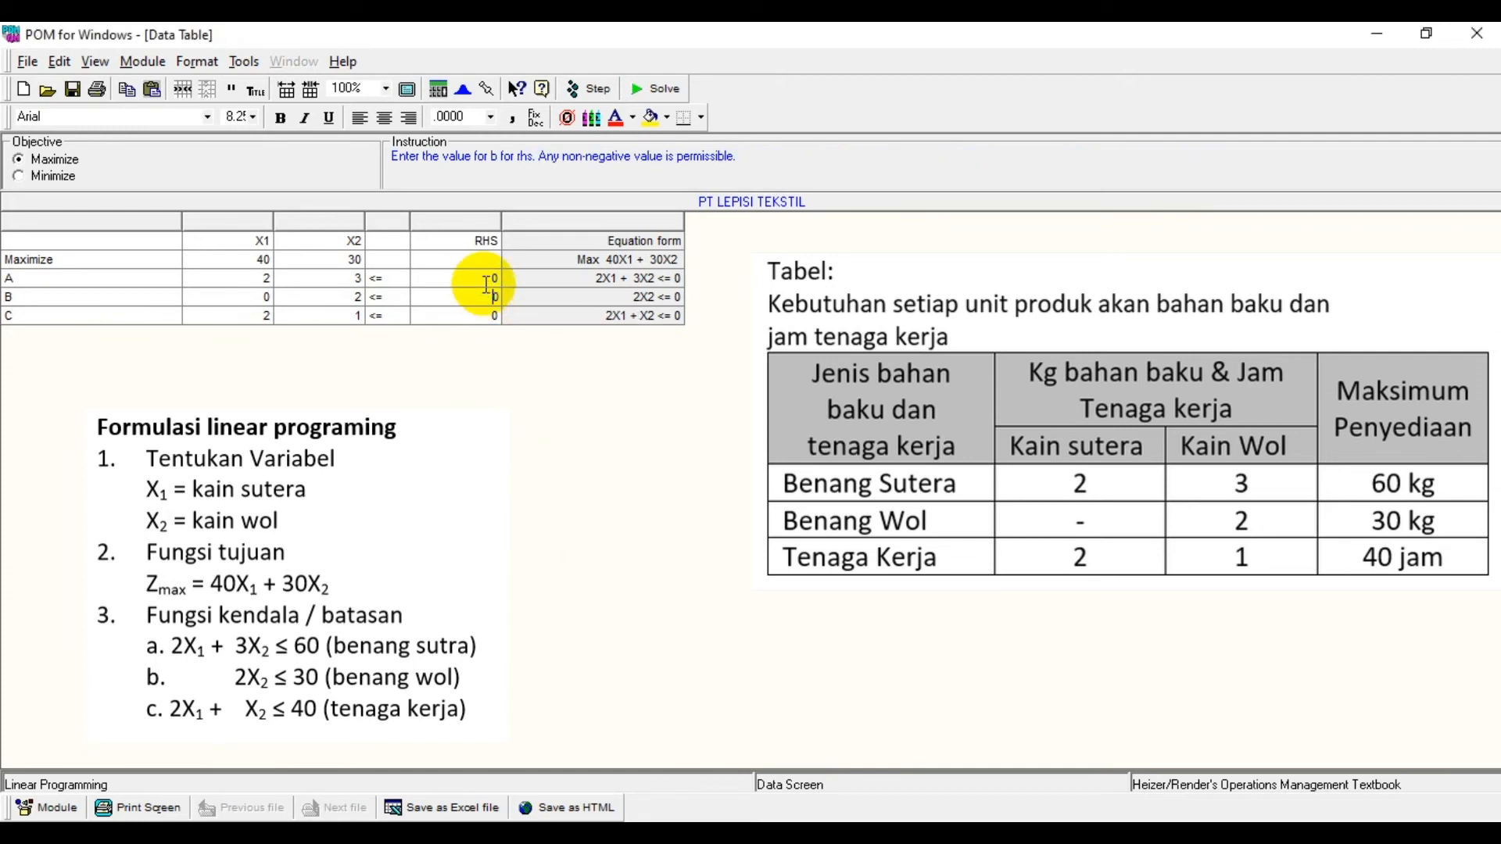
text(6)
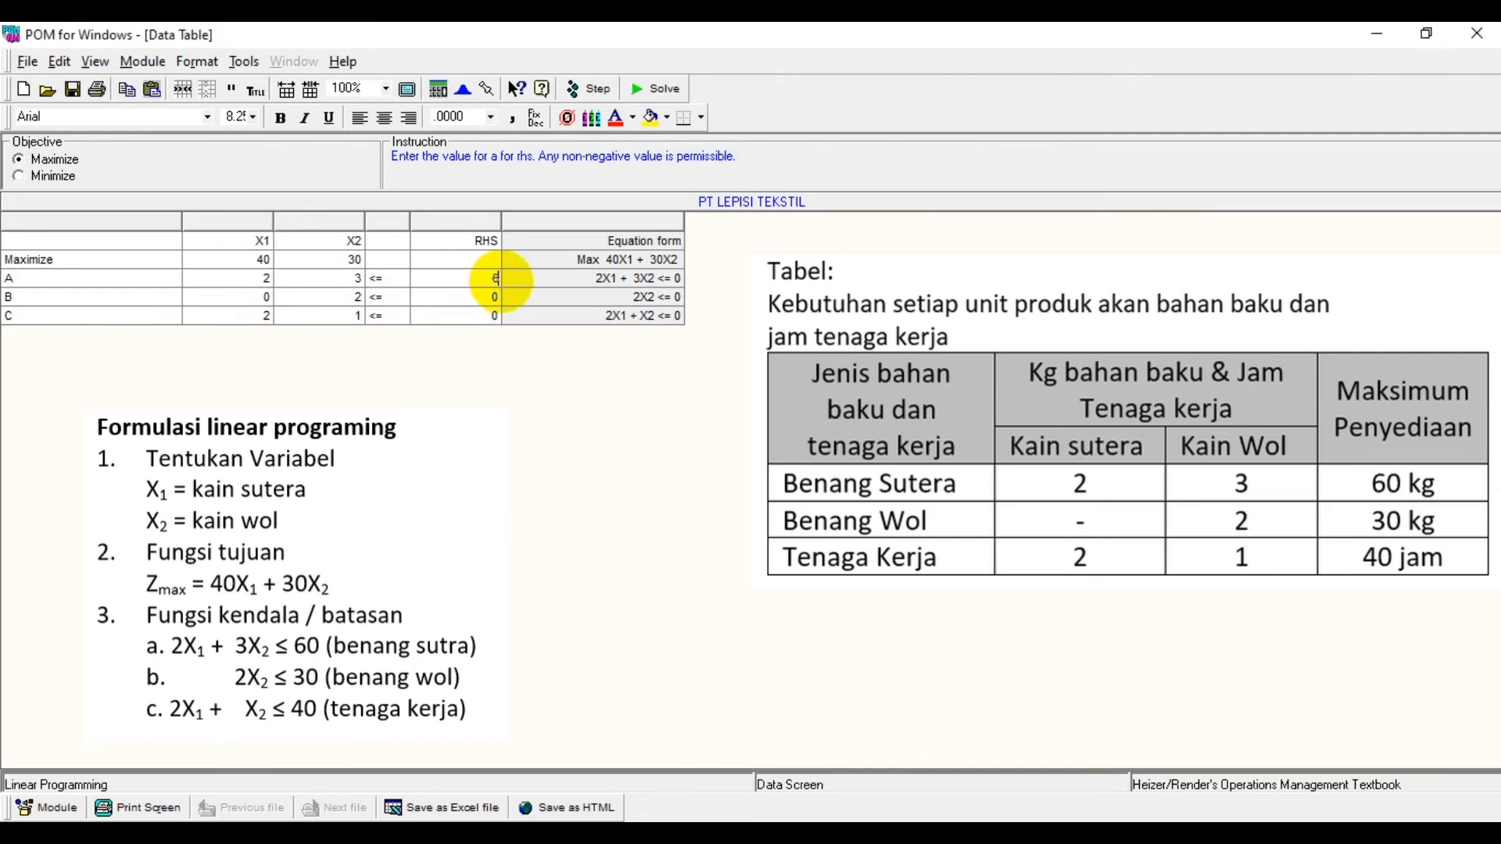
text(0)
click(495, 295)
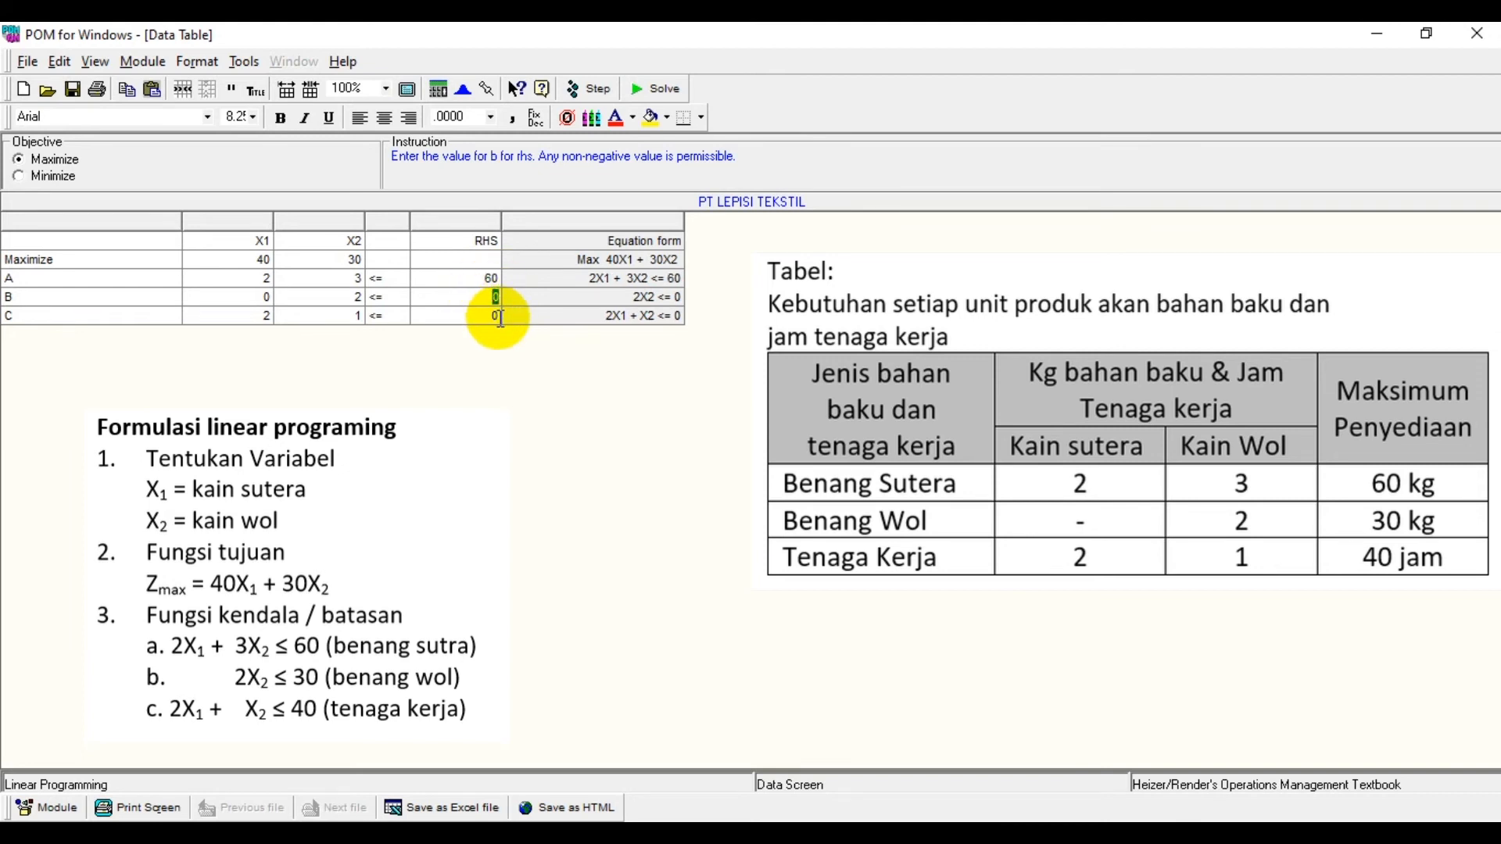
text(30)
click(493, 320)
text(40)
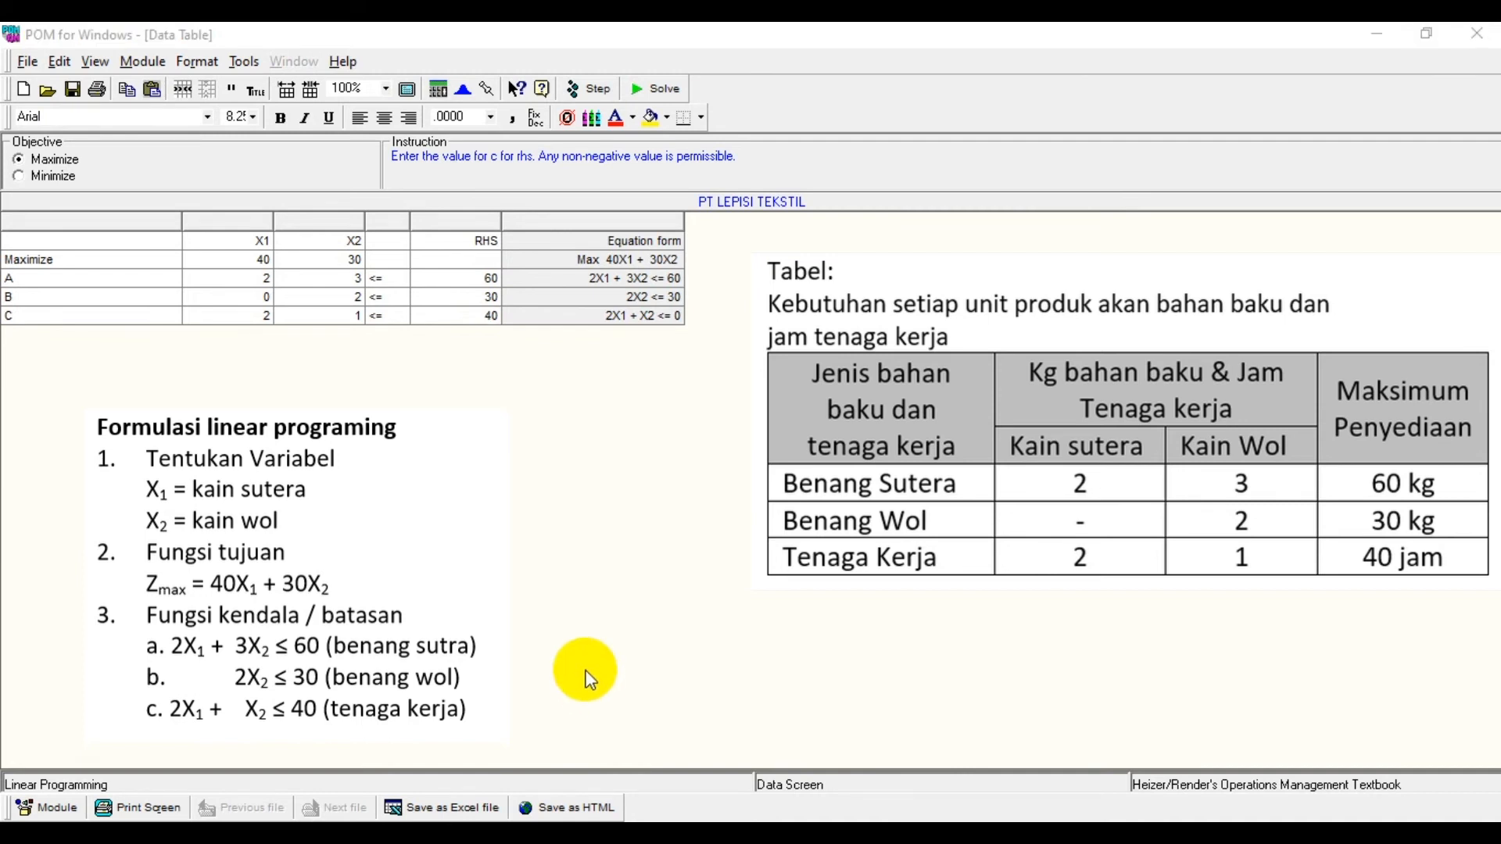
Solve the problem and tile all result windows to view the solution row of the Linear Programming Results.
click(646, 94)
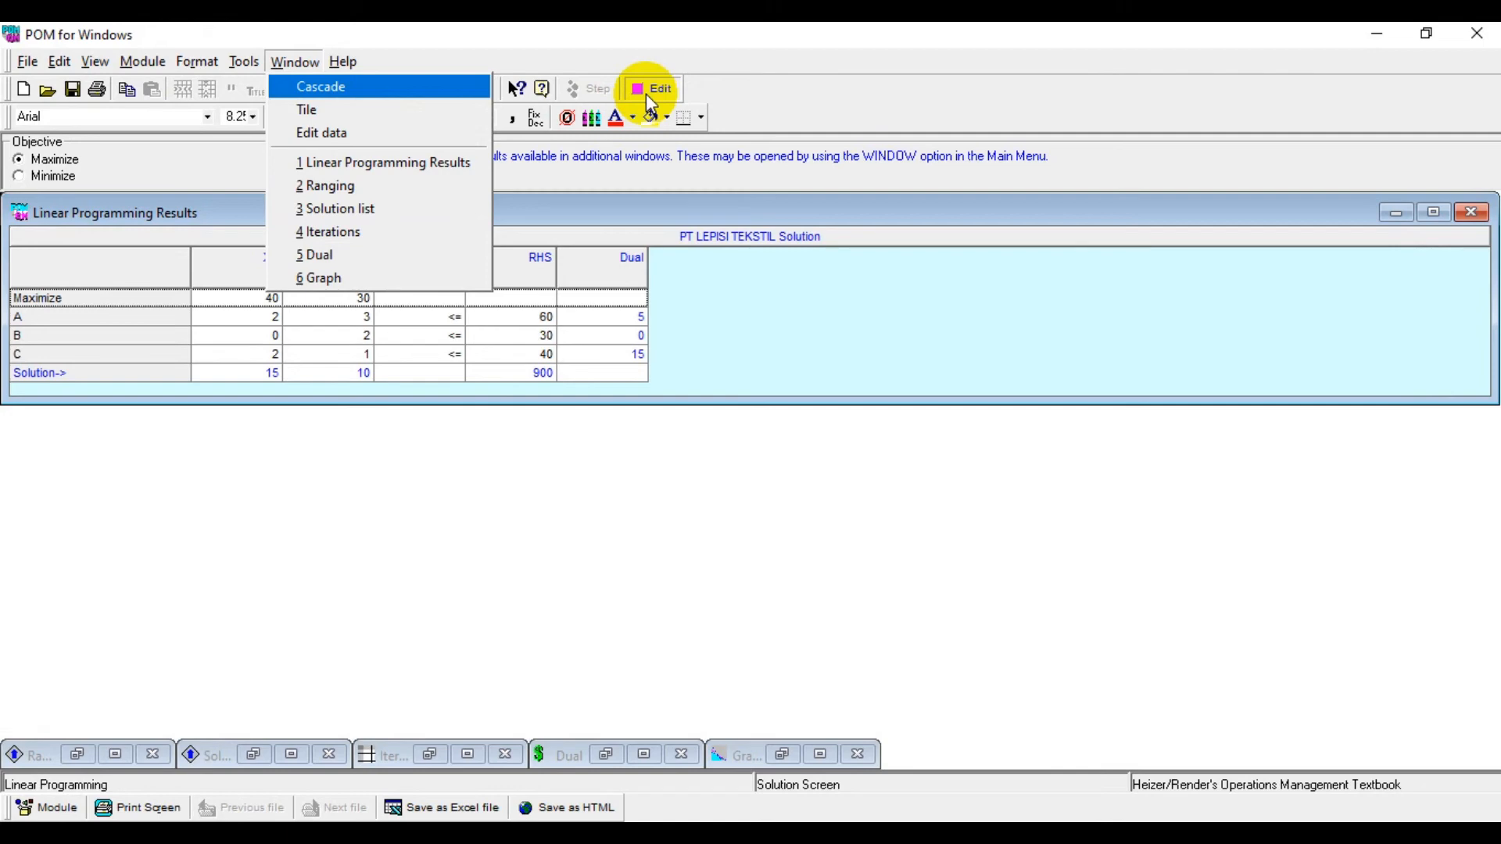
click(422, 117)
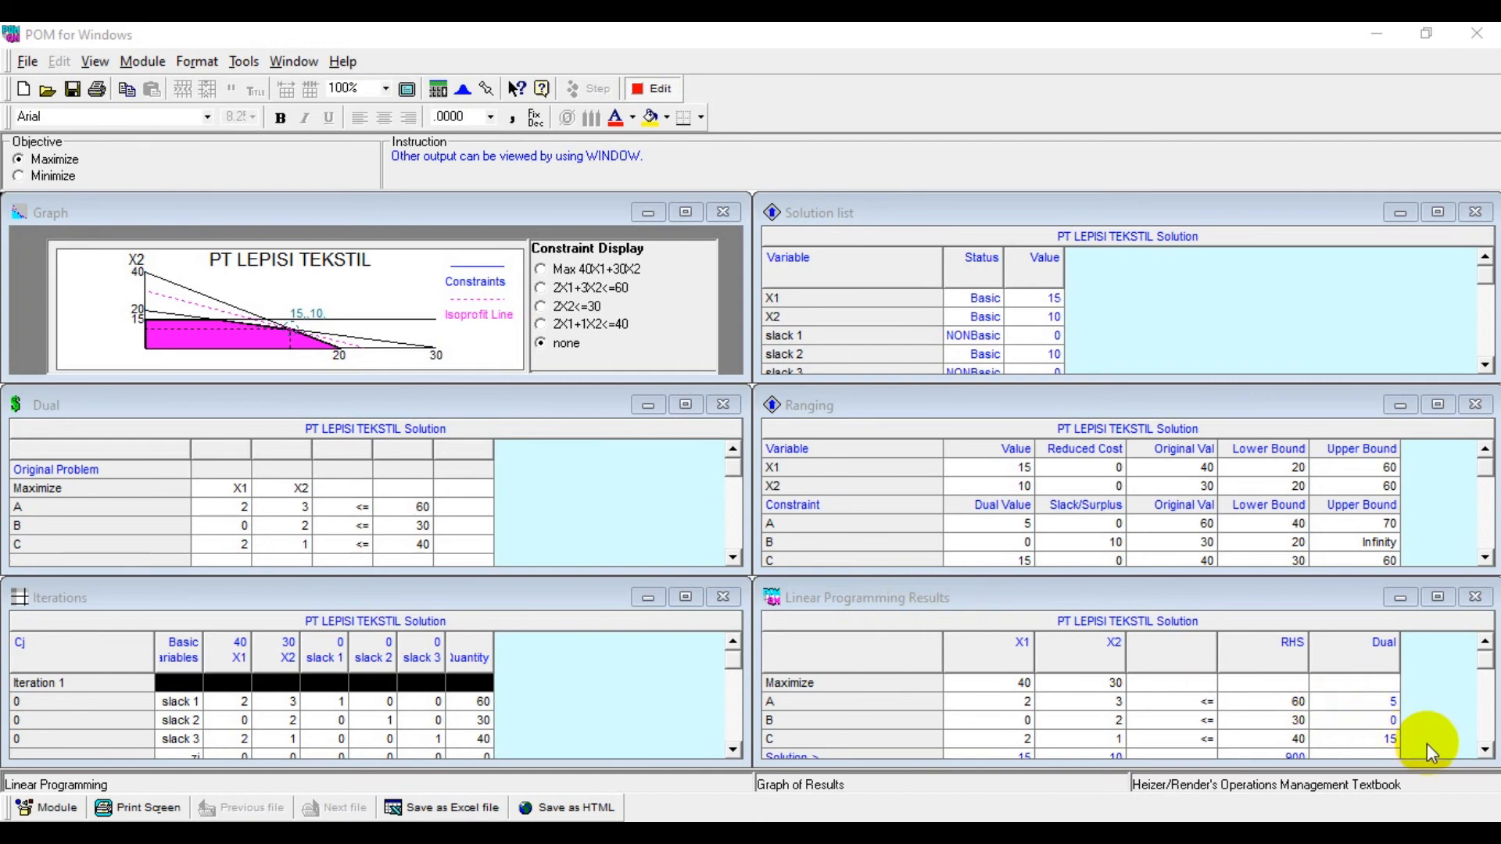
click(1485, 750)
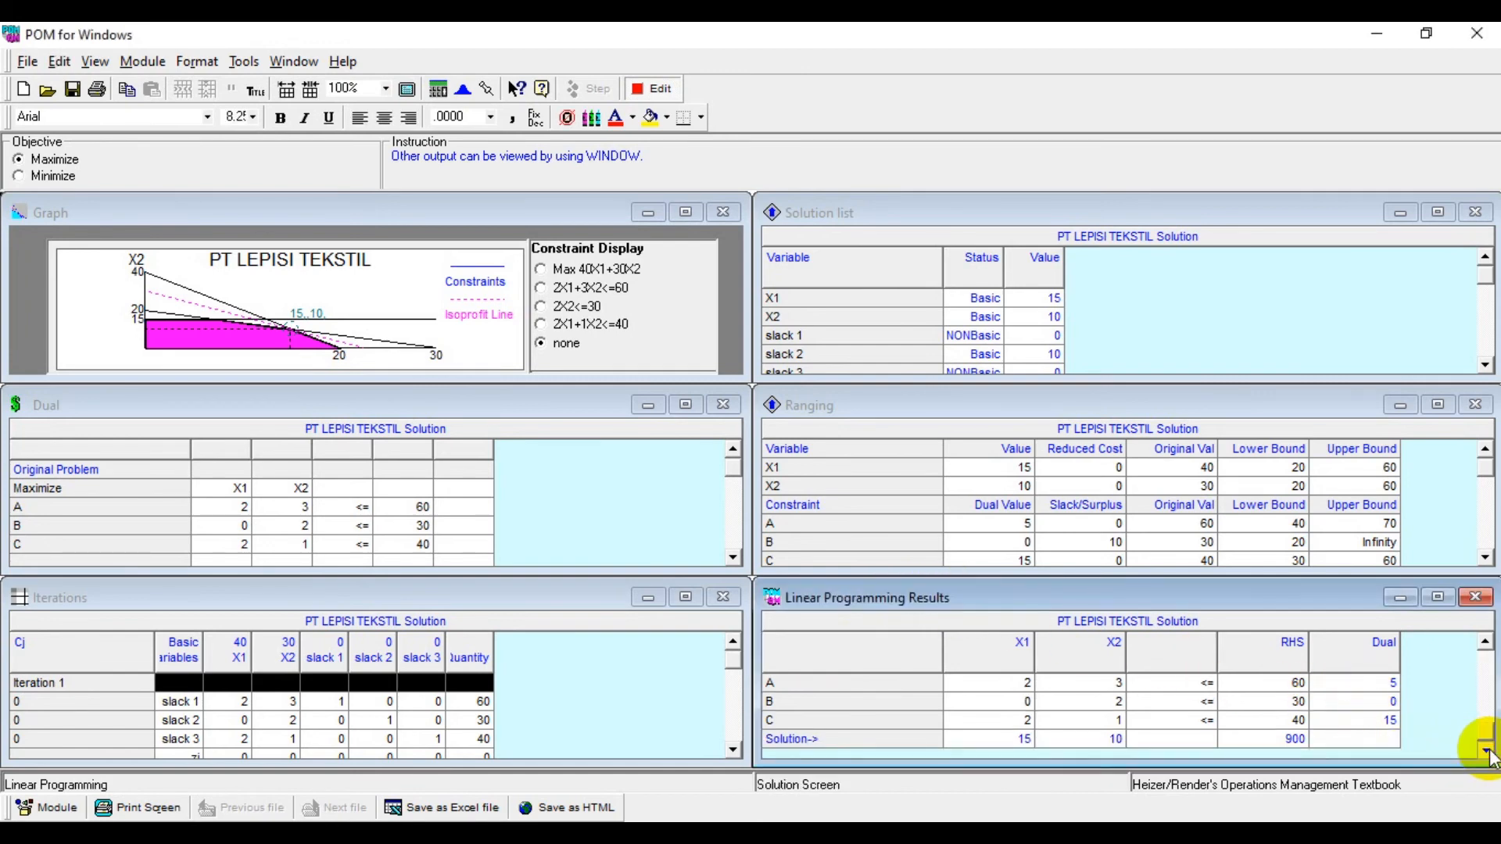